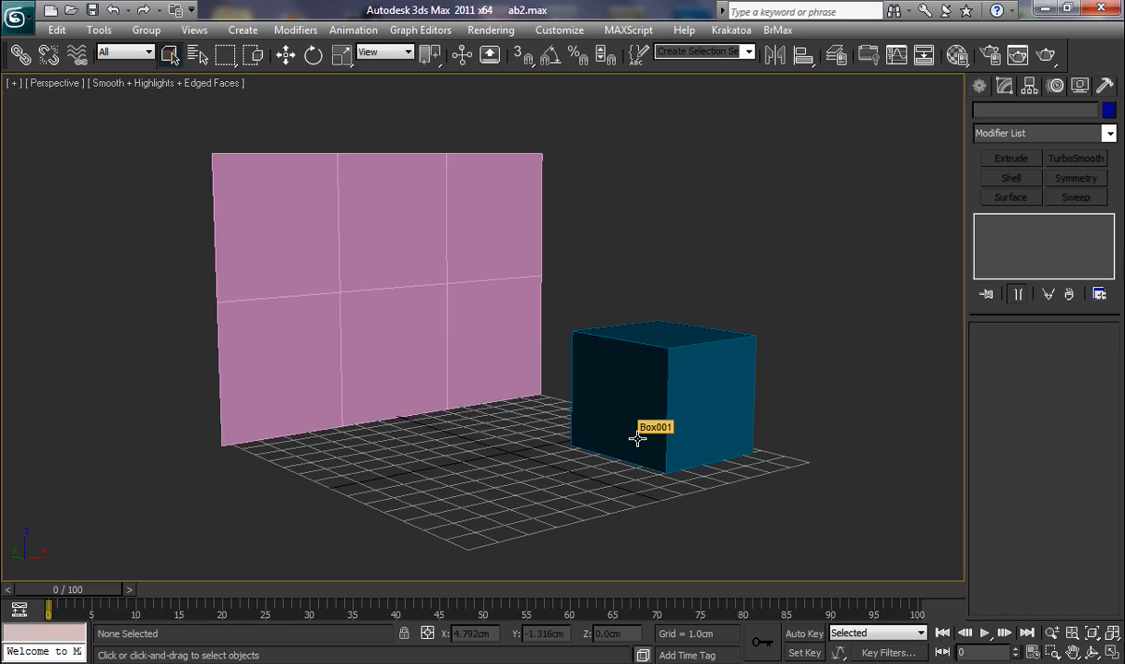
Step: Change the first material to Multi/Sub-Object, discarding the old material, and set its number of sub-materials to 6
key("m")
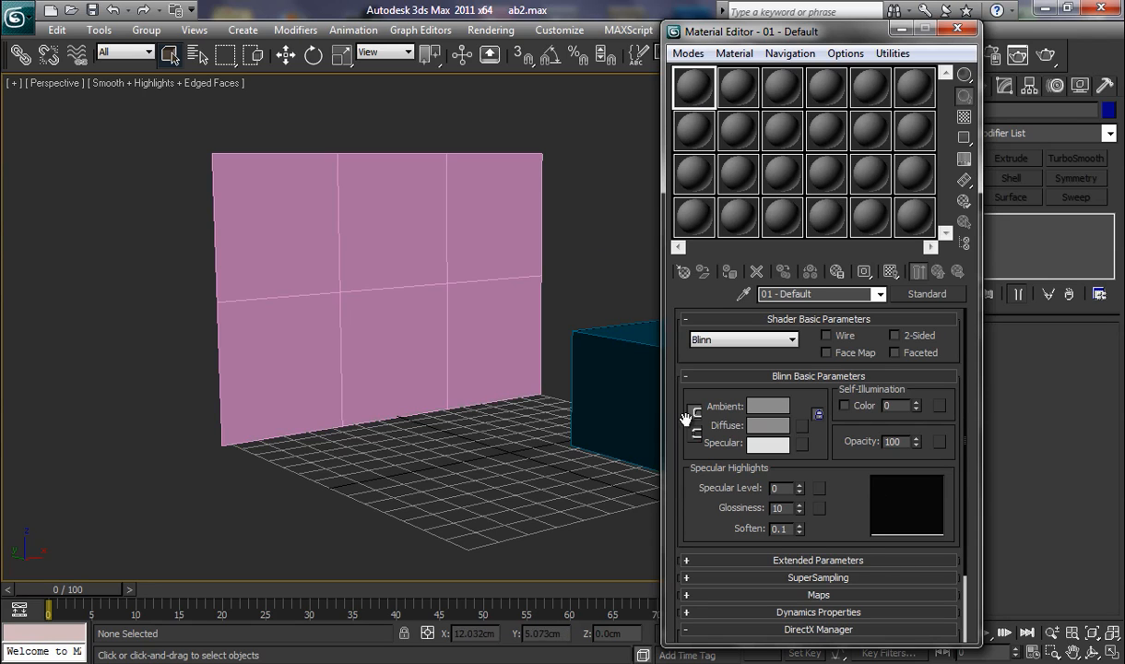
left_click(927, 294)
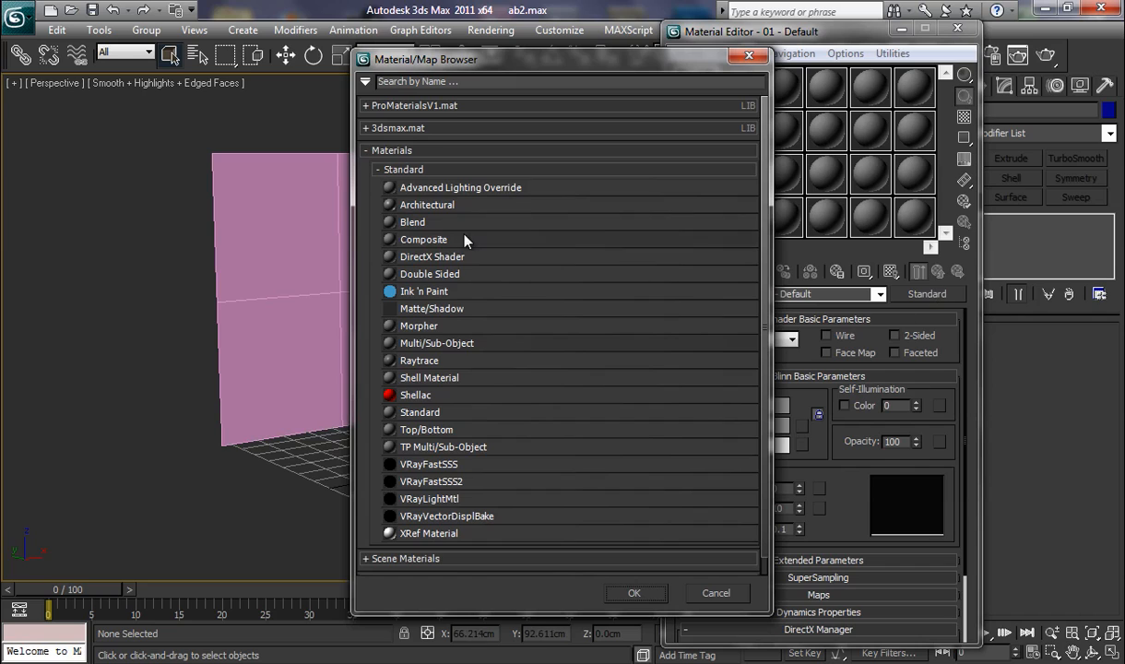
double_click(424, 343)
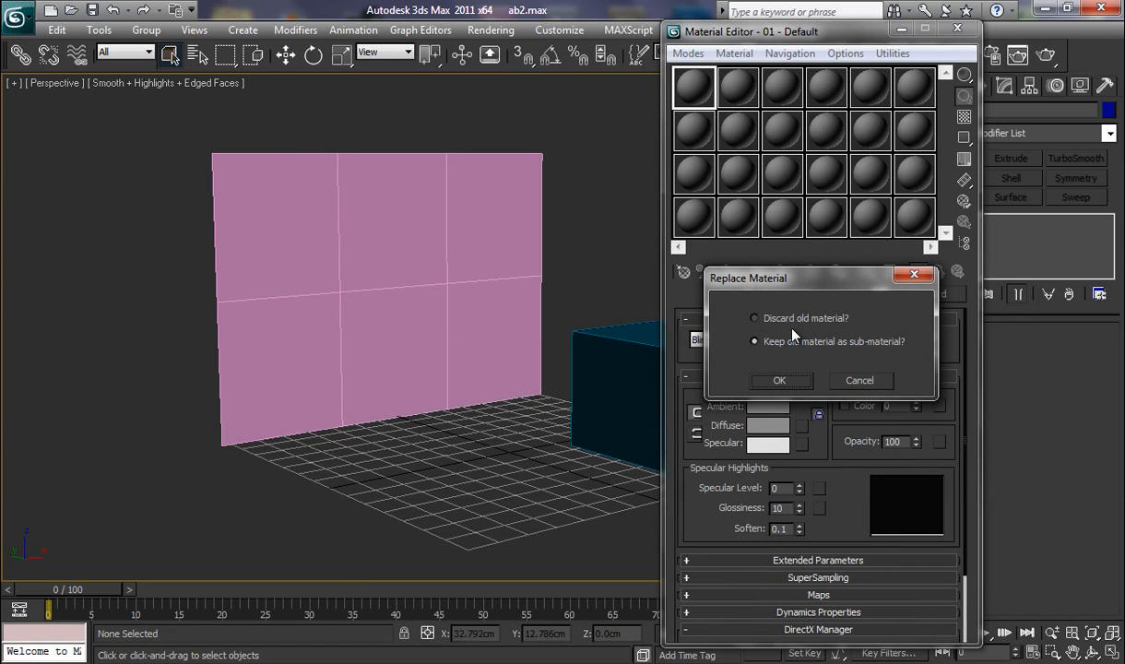
left_click(756, 319)
left_click(779, 380)
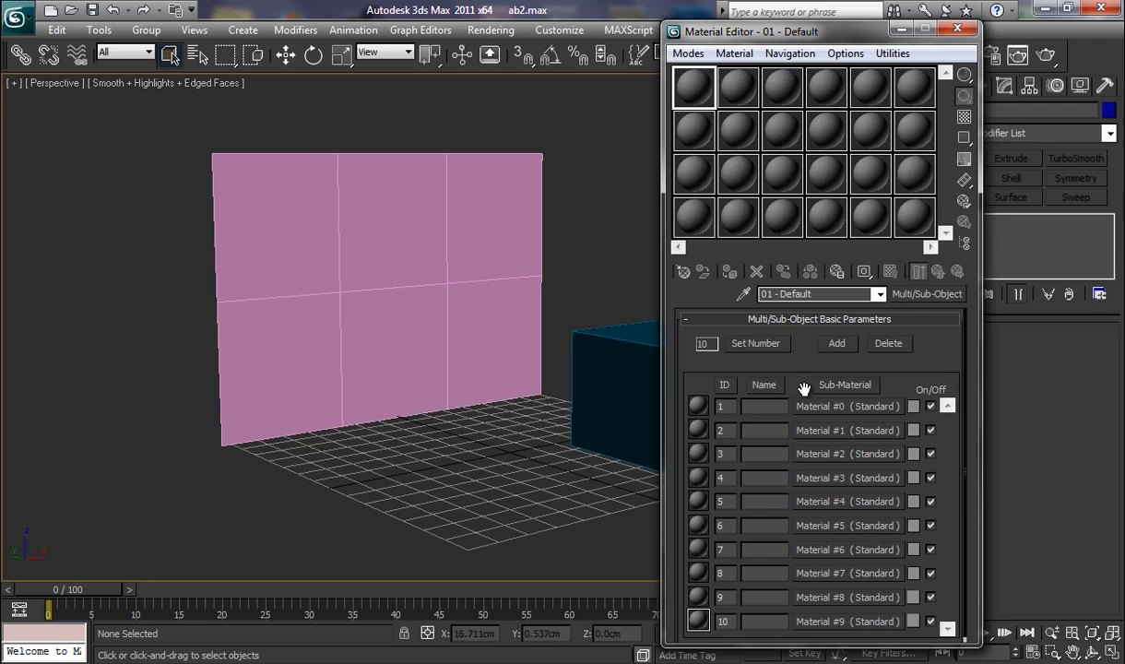
left_click(755, 343)
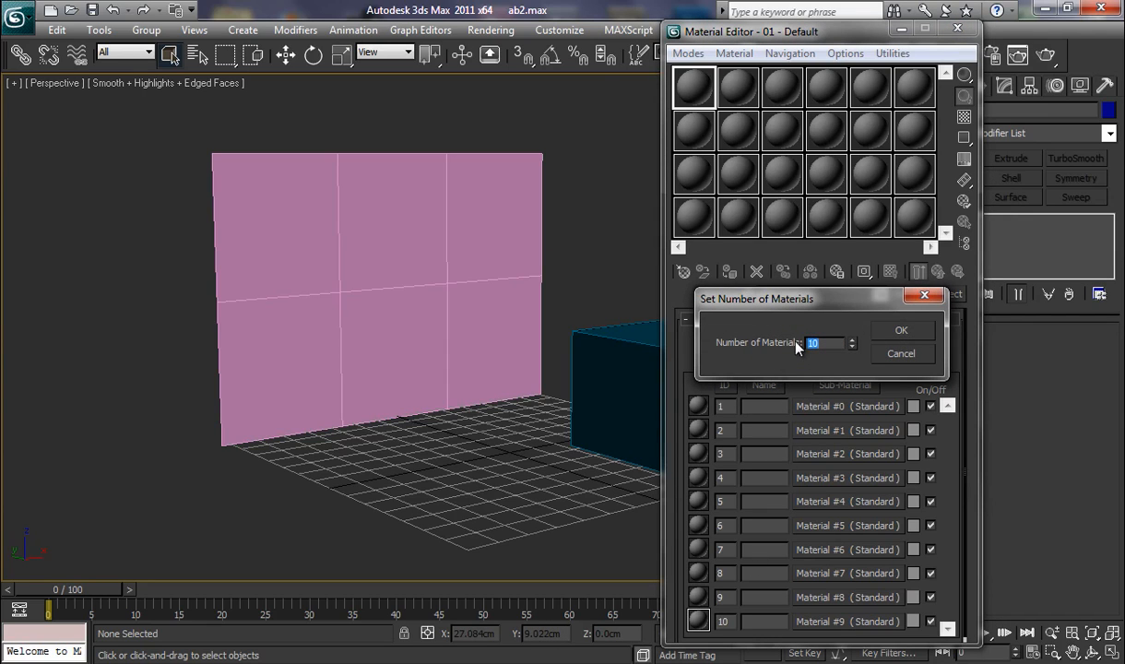
left_click(896, 331)
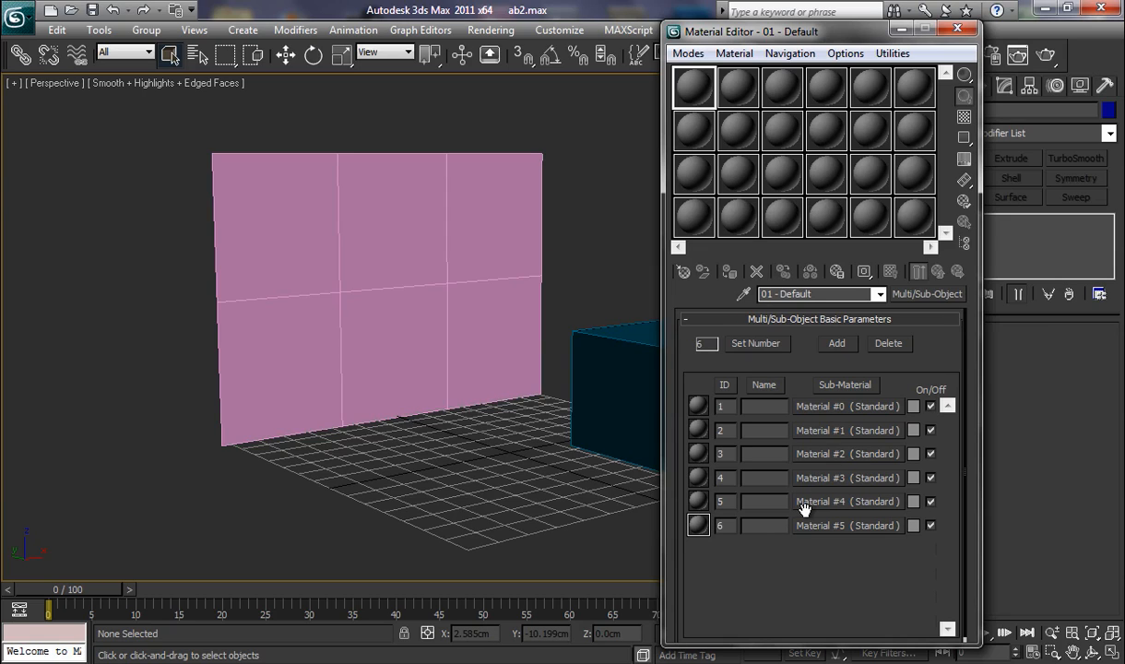
Step: Assign the Crystal2.jpg bitmap as the diffuse map of sub-material 1 and return to the parent material
left_click(834, 406)
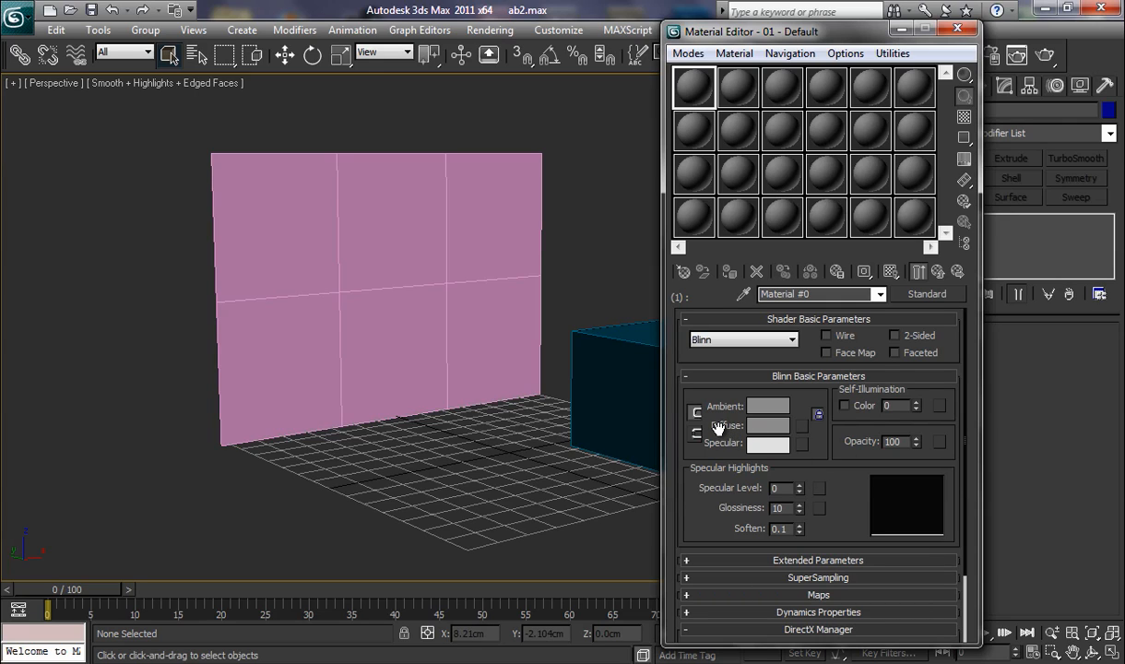
left_click(802, 427)
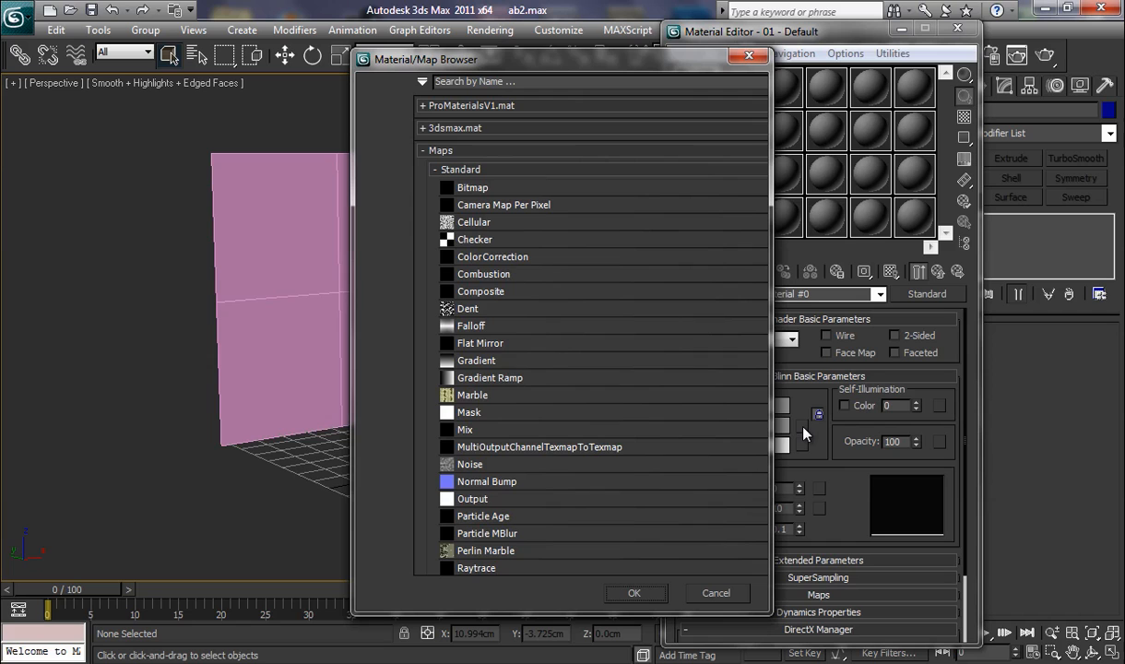
double_click(472, 188)
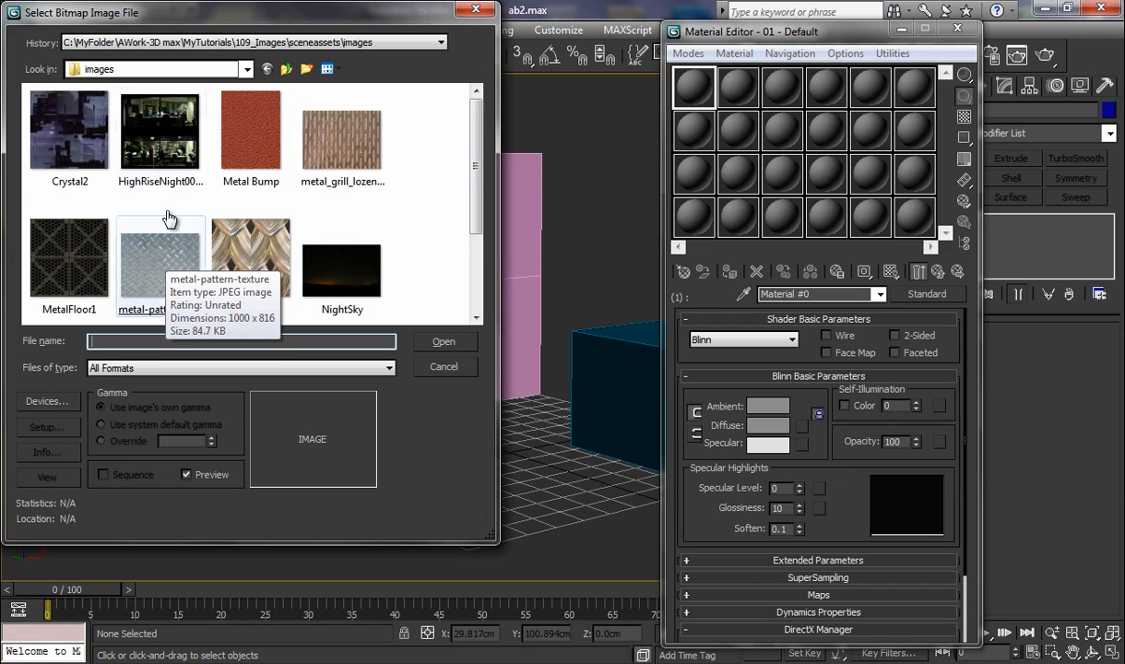
double_click(78, 148)
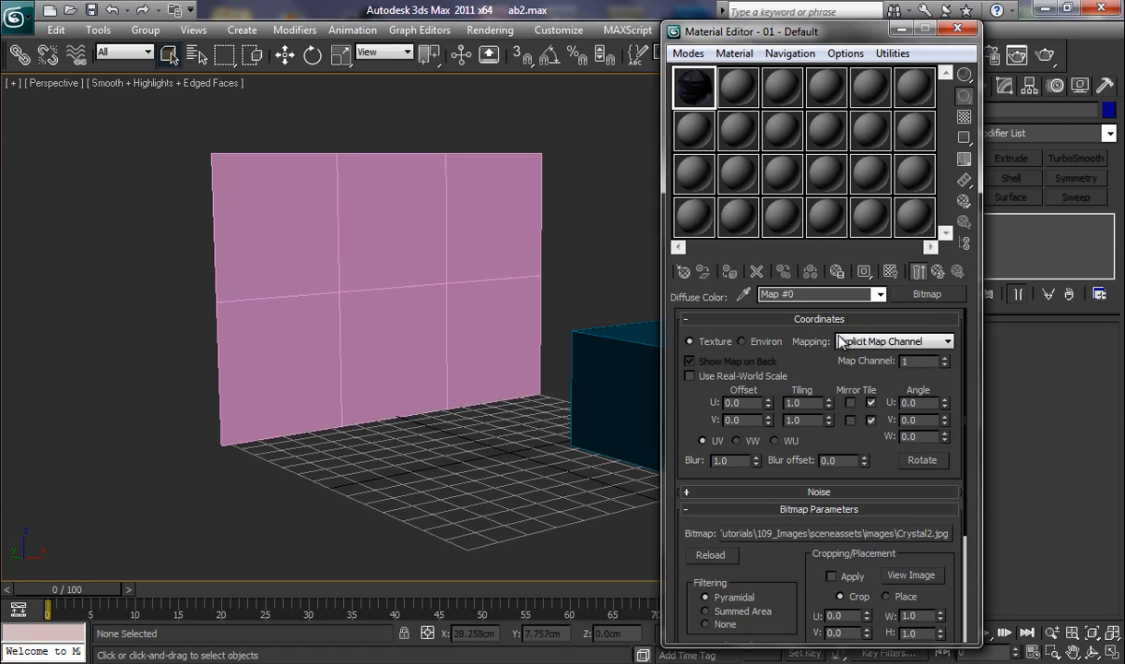
left_click(938, 272)
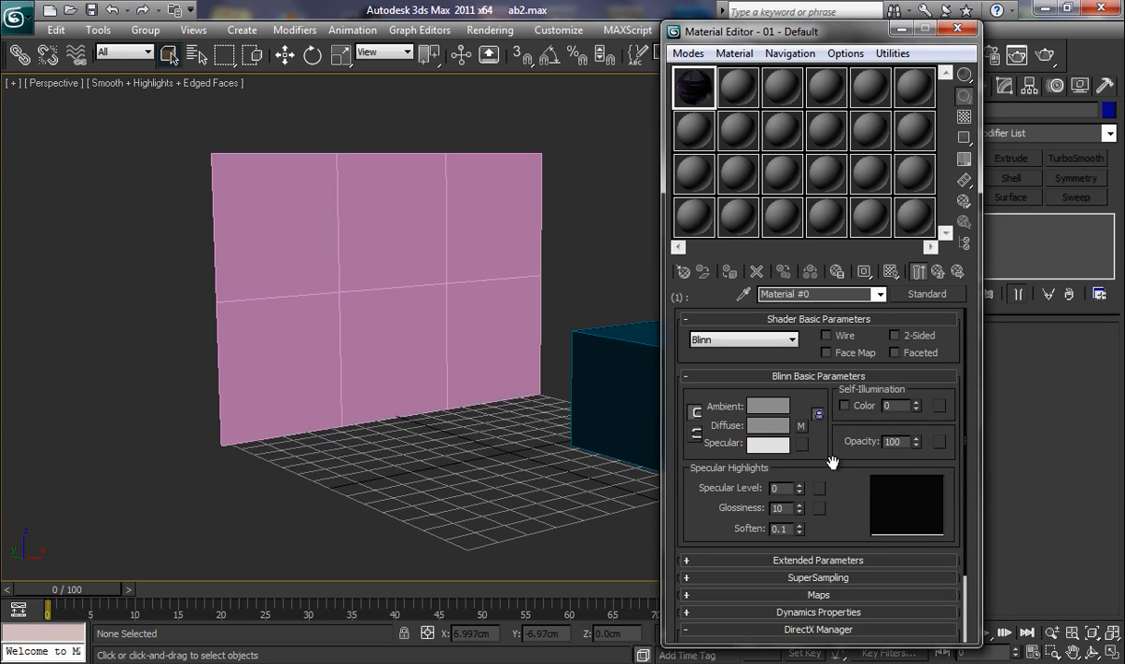
left_click(937, 273)
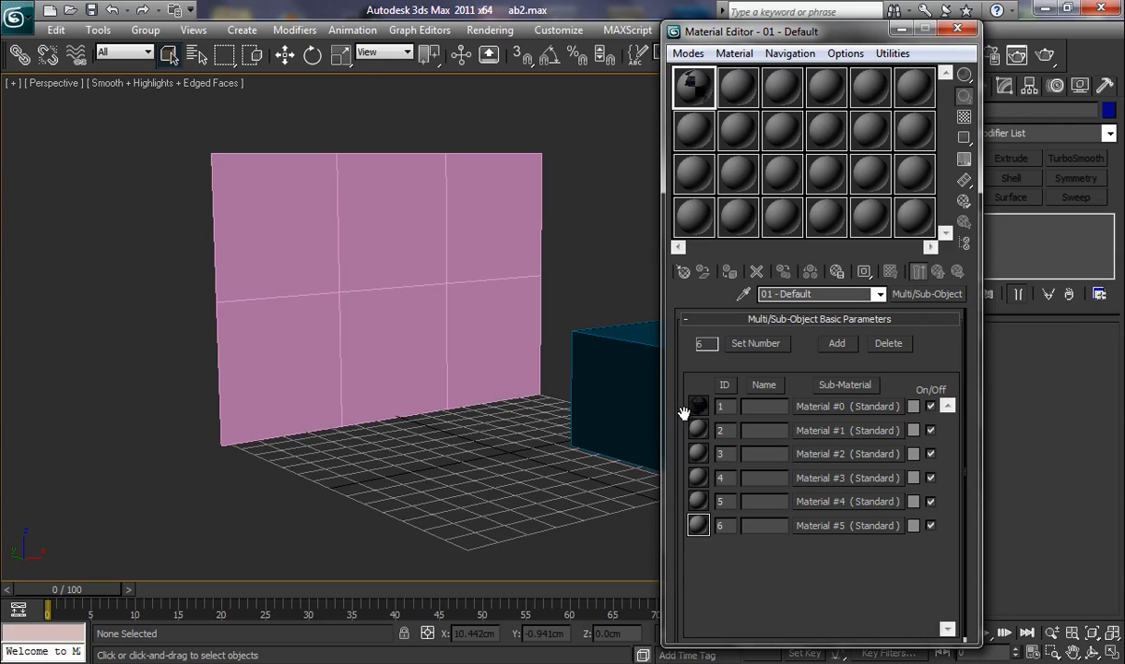
Step: Name the sub-material with ID 1 Crystal
left_click(773, 412)
type("Crystal")
key("Return")
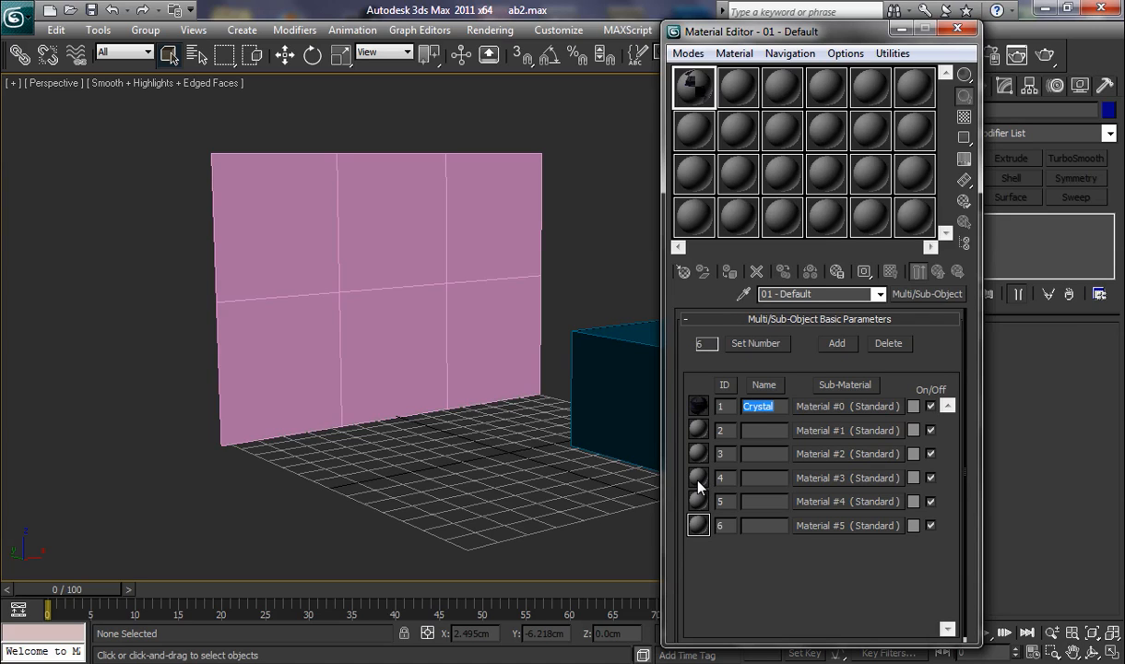
Step: Assign the HighRiseNight0010_L.jpg bitmap as the diffuse map of sub-material 2 and return to the parent material
left_click(838, 430)
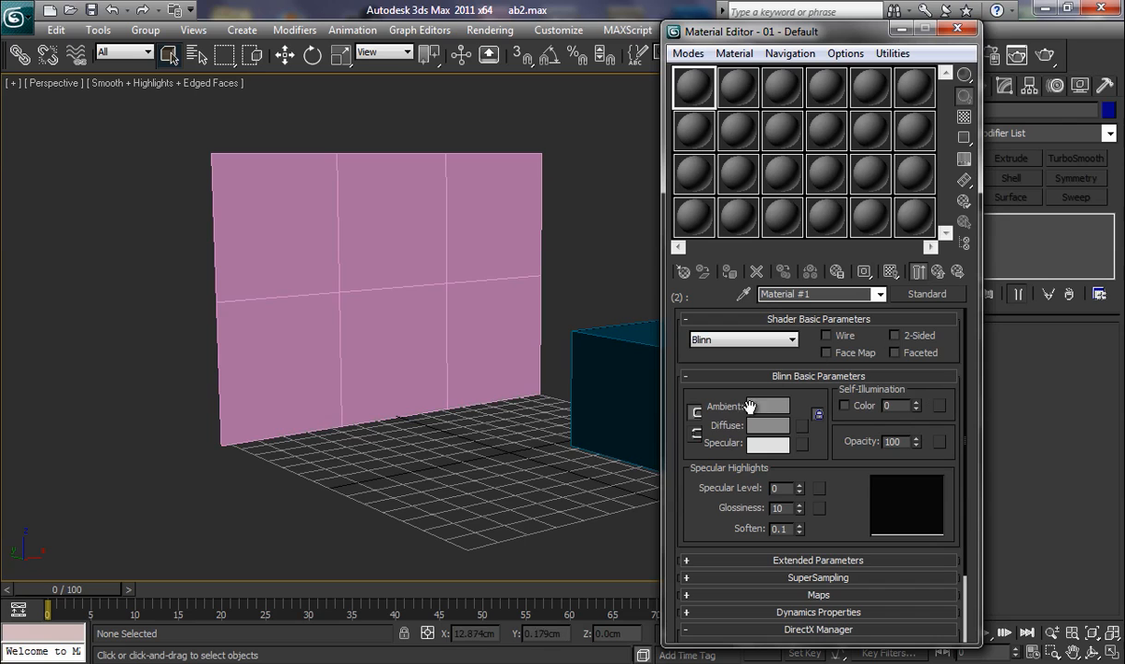
left_click(802, 427)
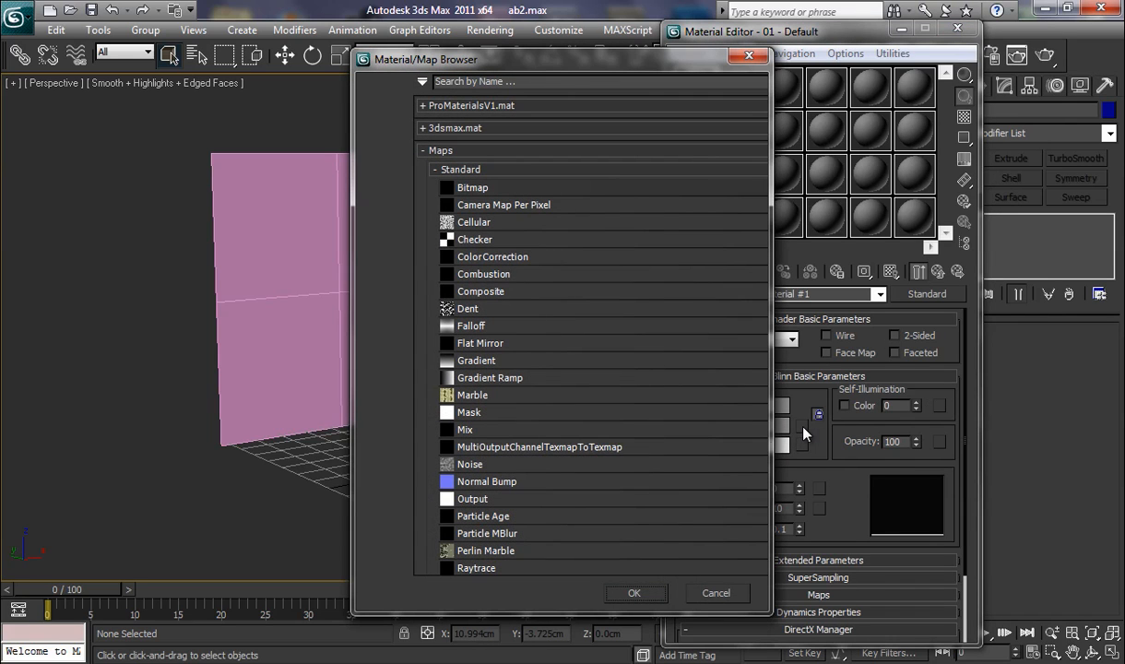
double_click(472, 189)
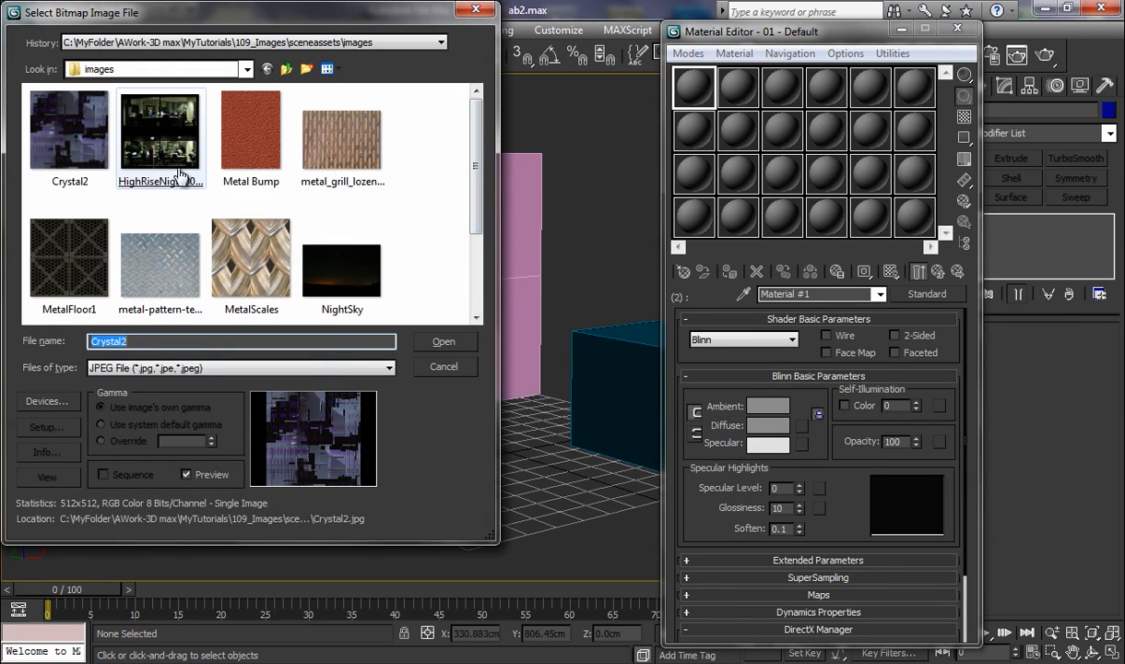
double_click(160, 139)
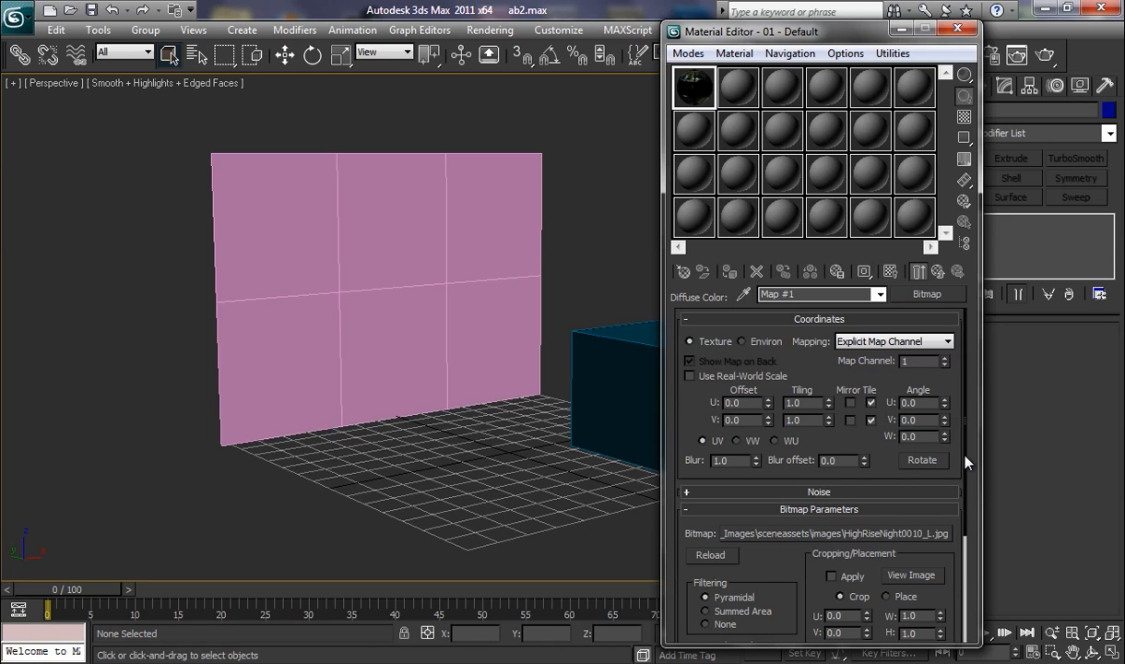
left_click_drag(967, 461, 973, 436)
left_click(938, 272)
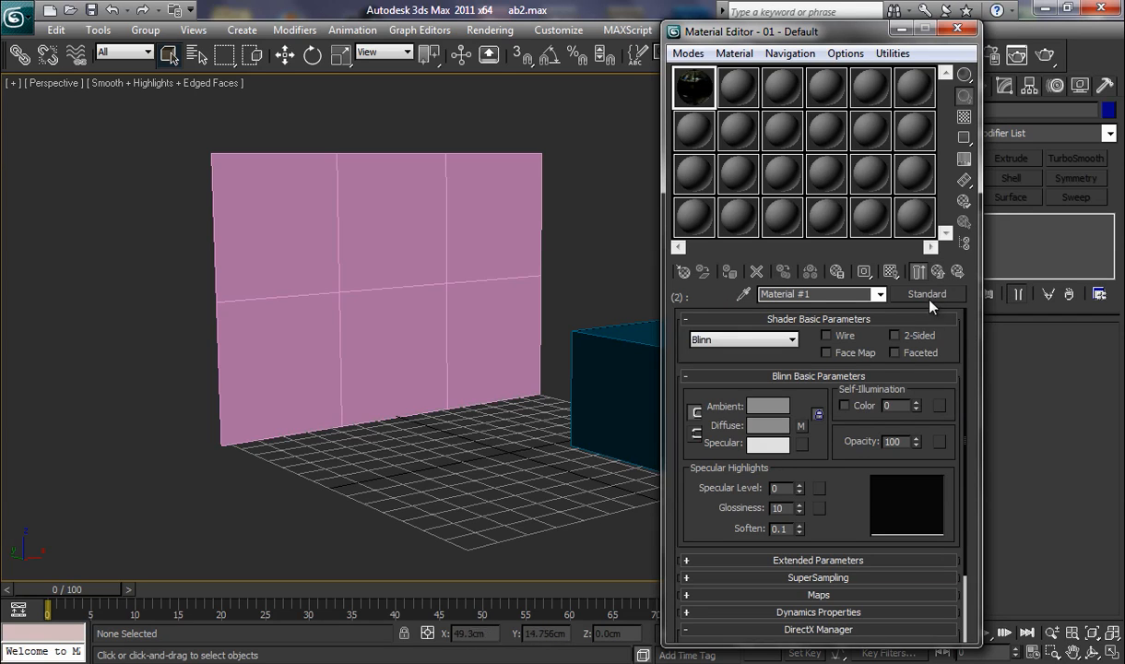
left_click(939, 273)
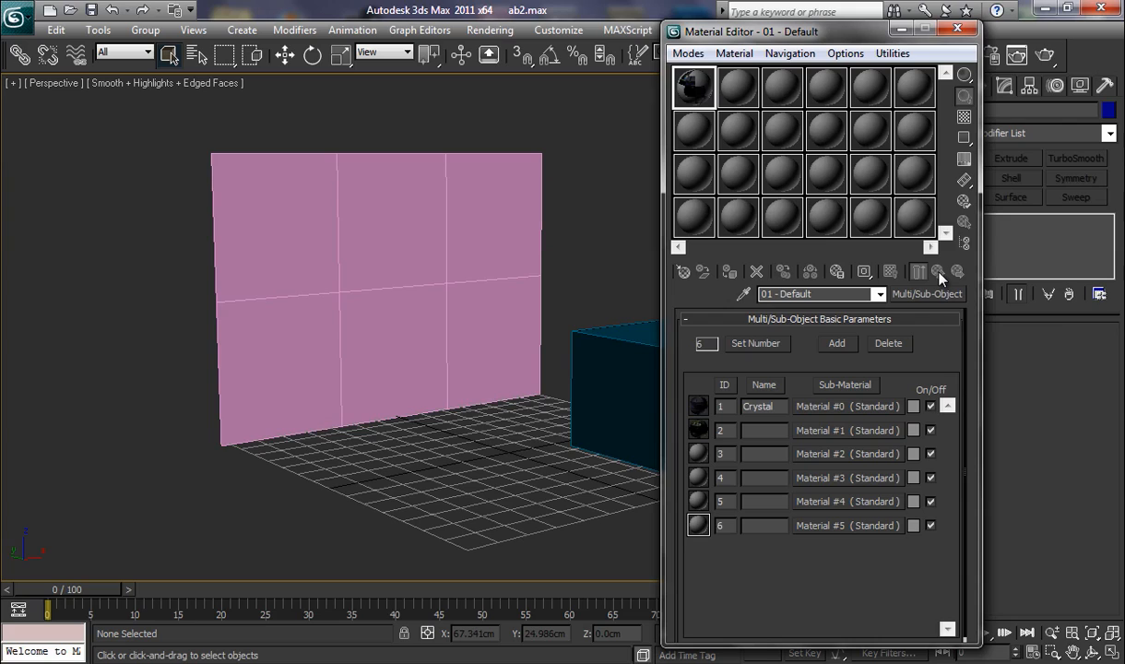
Step: Name the sub-material with ID 2 High_Rise
left_click(775, 430)
type("High_Rise")
key("Return")
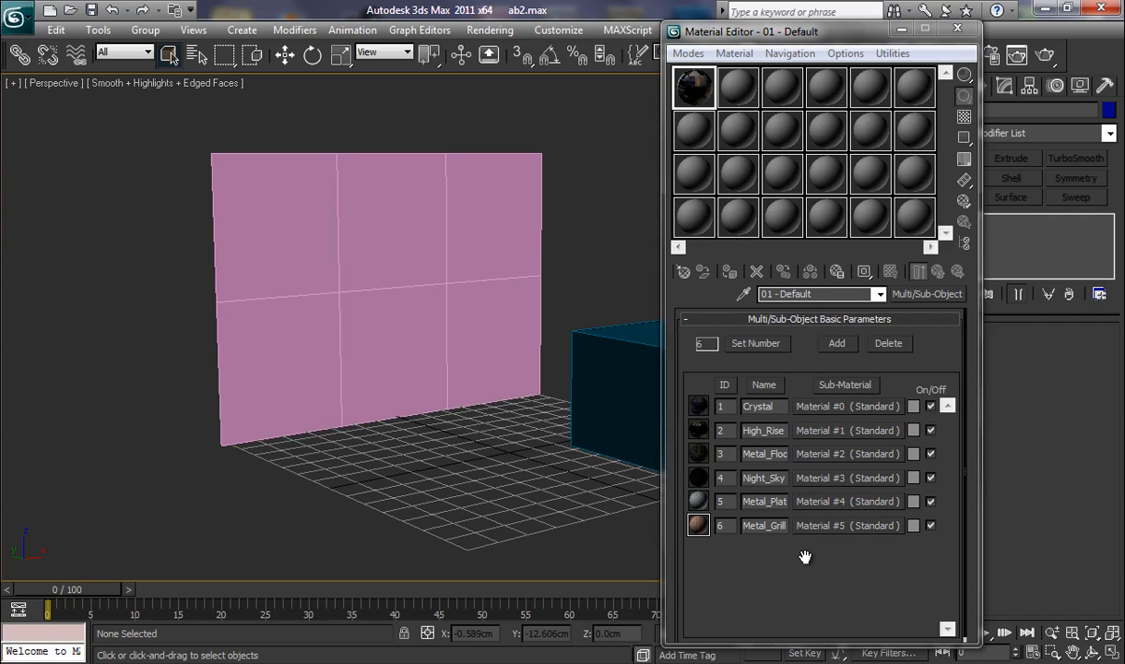
Step: Examine a magnified preview of the Multi/Sub-Object material sample, then close the preview
double_click(705, 96)
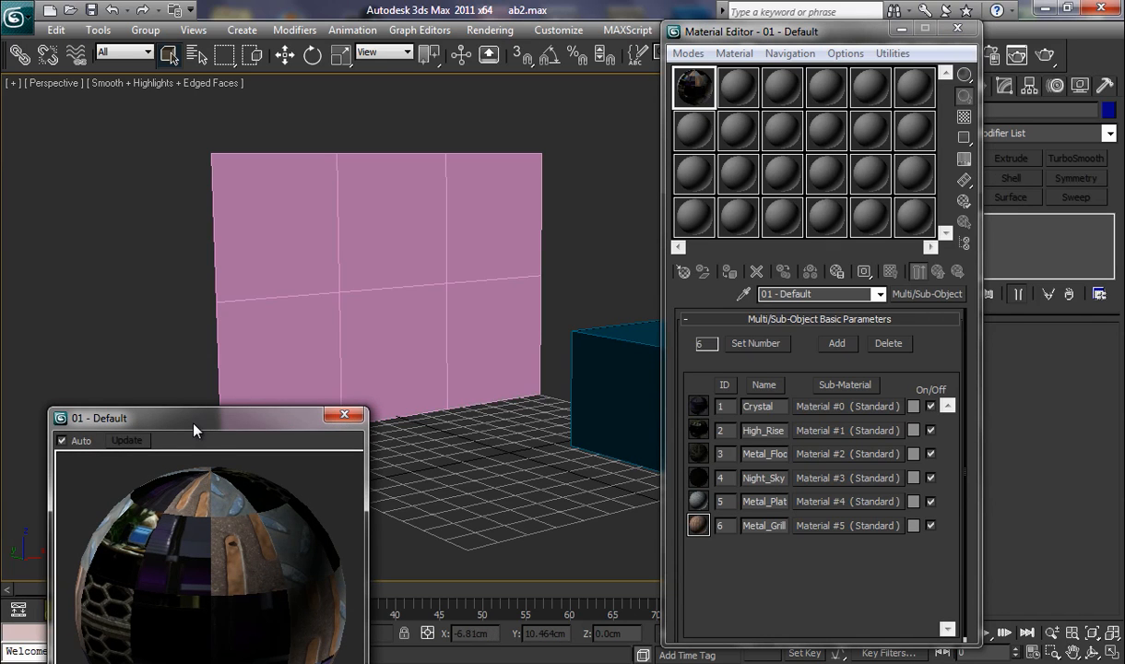
left_click_drag(222, 424, 211, 104)
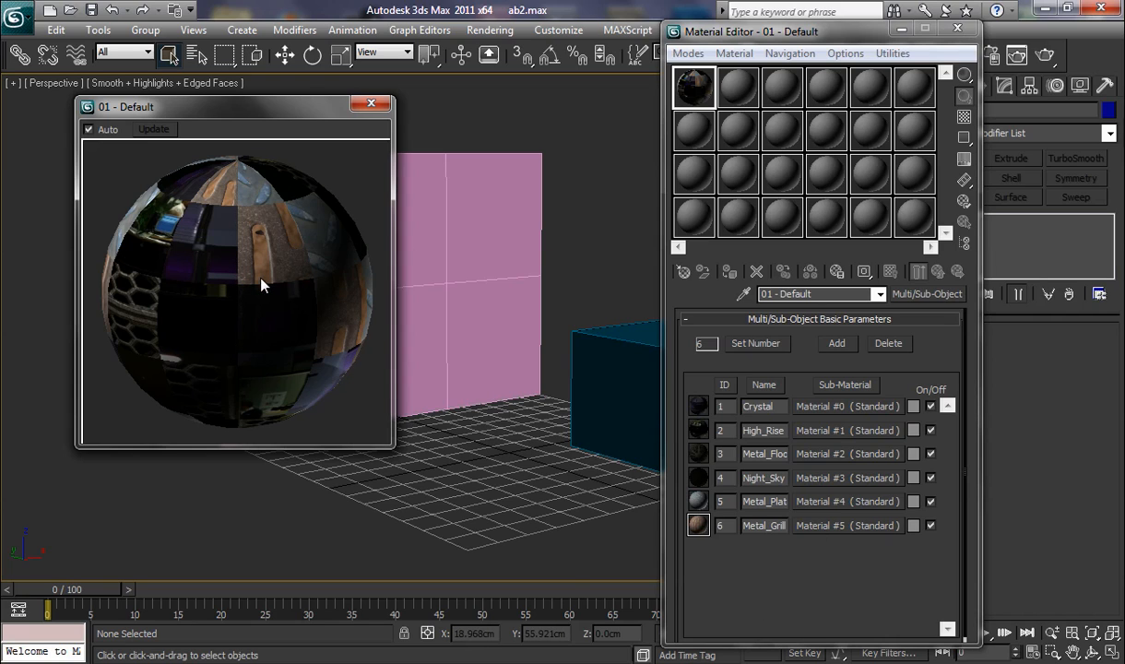
left_click(373, 108)
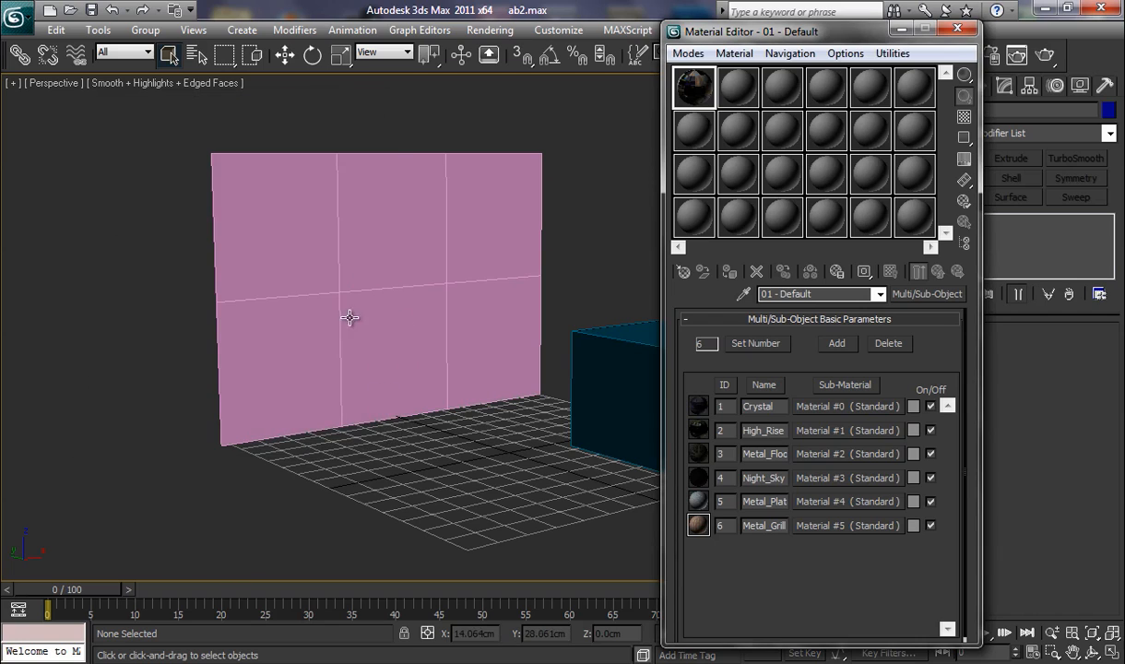
Step: Assign the Multi/Sub-Object material to the pink plane and show it in the viewport as Hardware Display with Maps
left_click(406, 245)
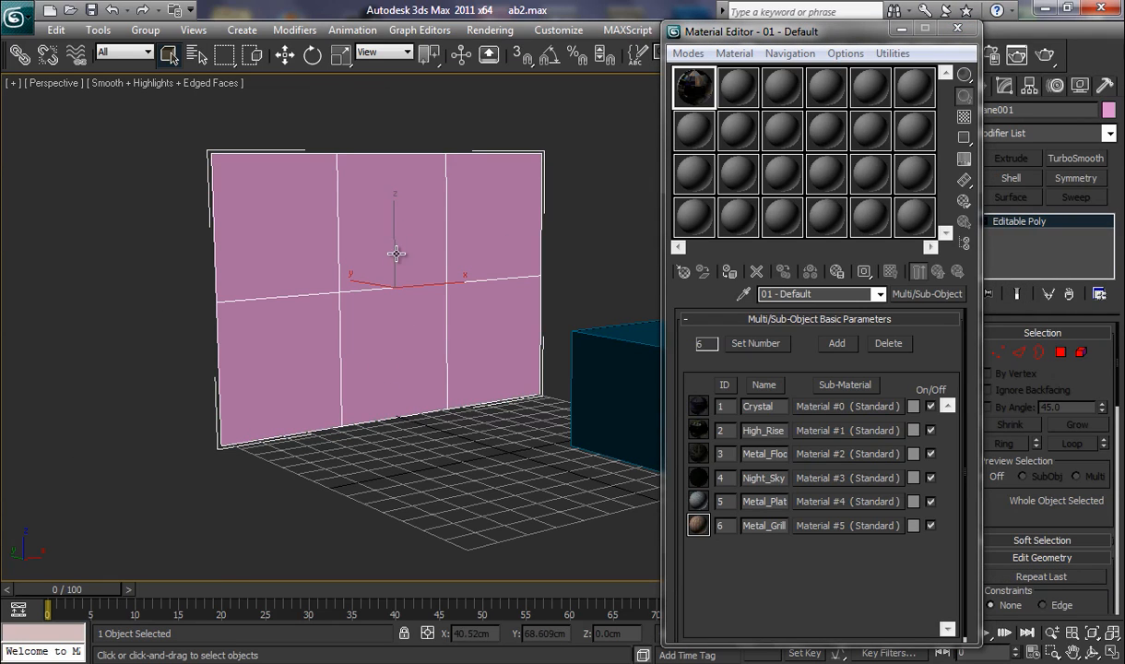
left_click(729, 274)
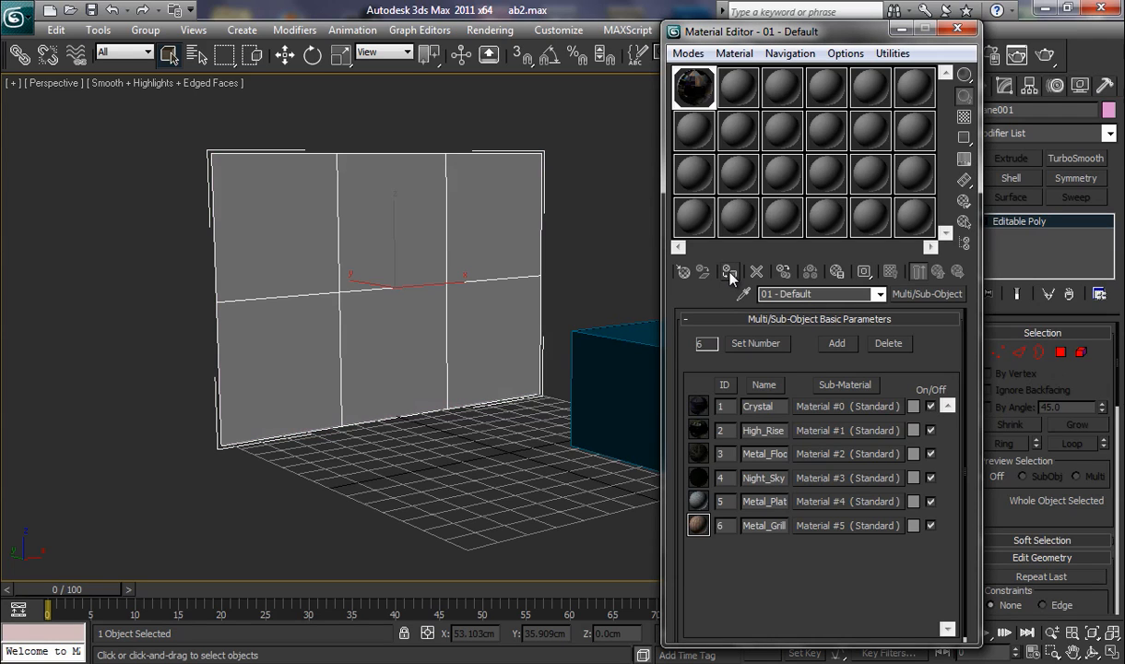
left_click(734, 53)
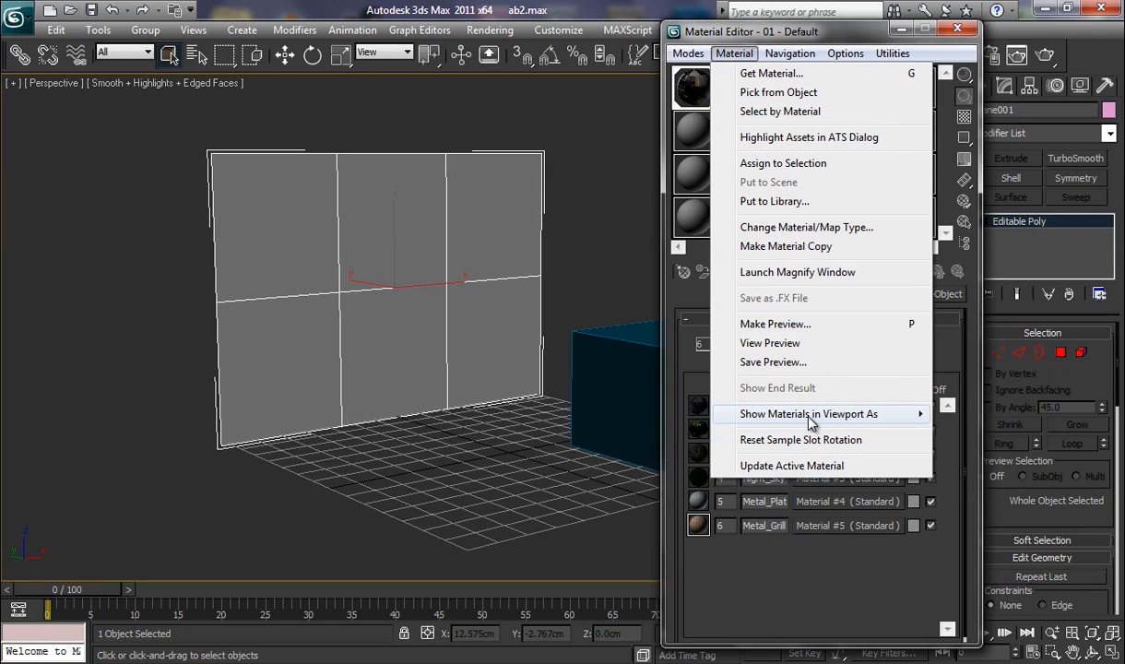
mouse_move(765, 413)
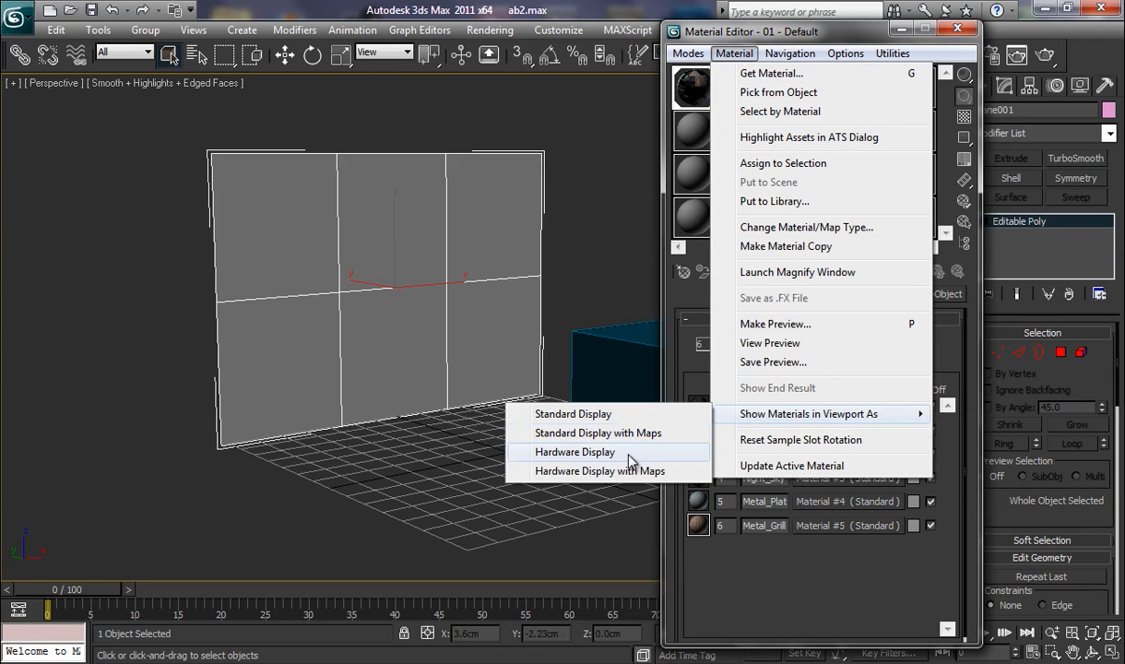
left_click(599, 470)
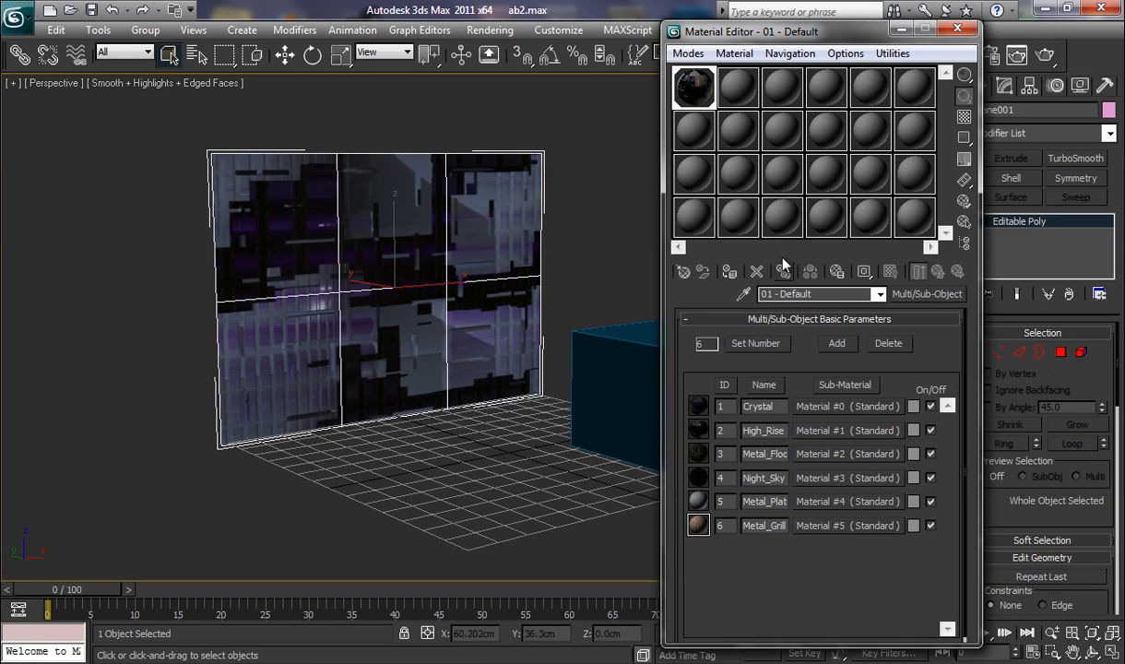
left_click_drag(813, 34, 684, 28)
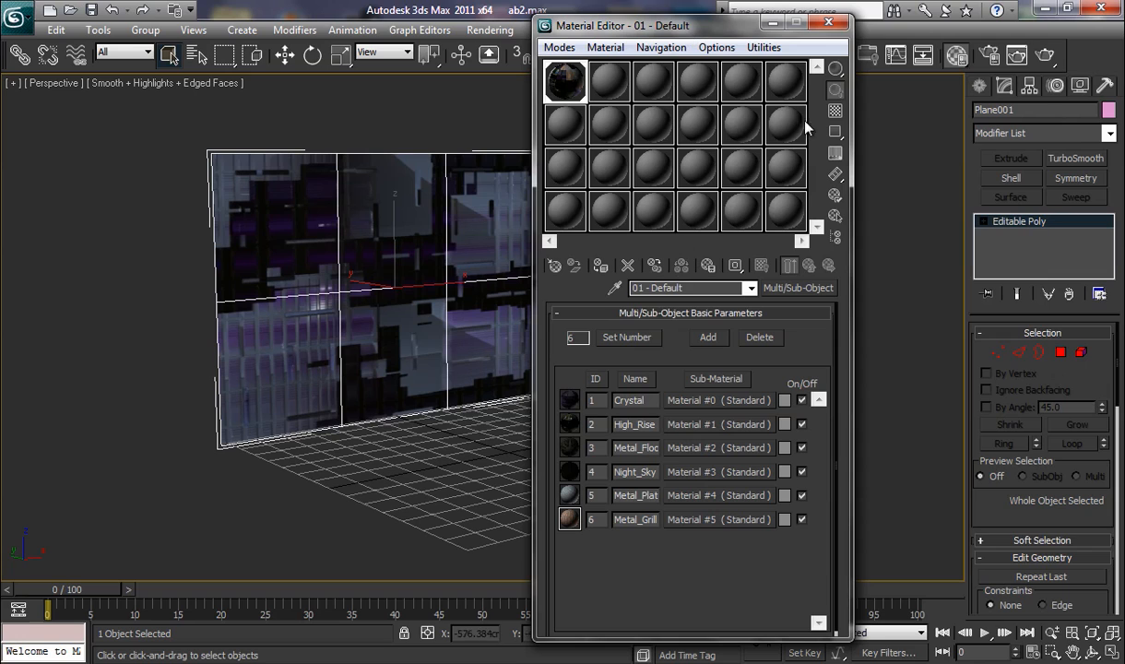
left_click(828, 22)
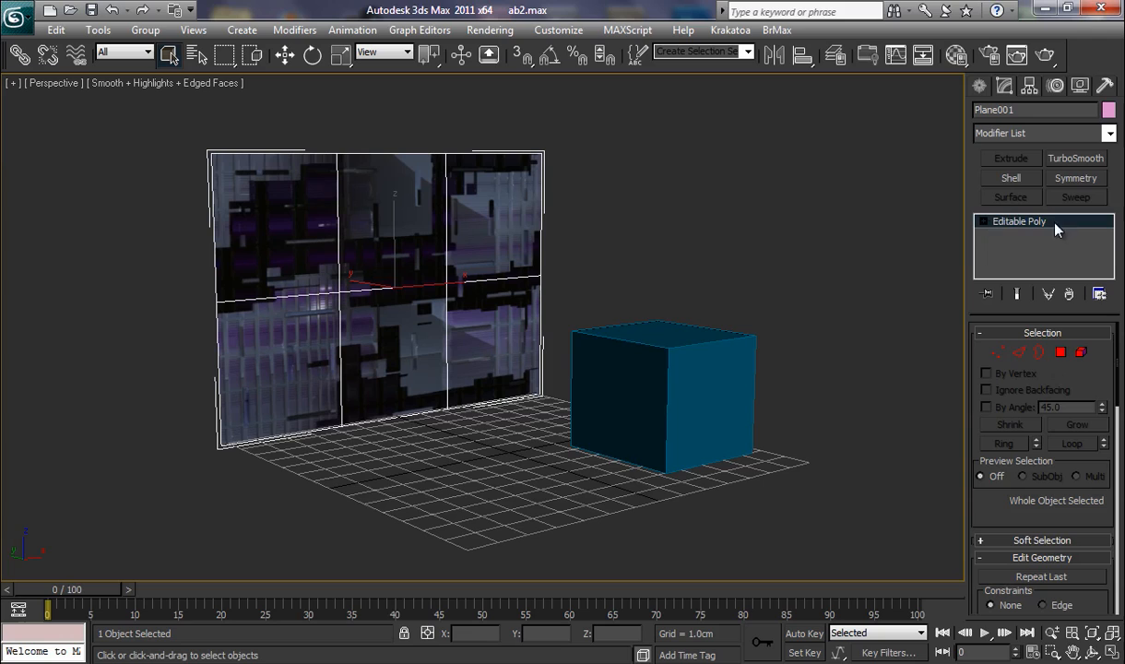
Step: Enter polygon editing on the plane and set the material ID of the upper-middle polygon to 2
left_click(982, 222)
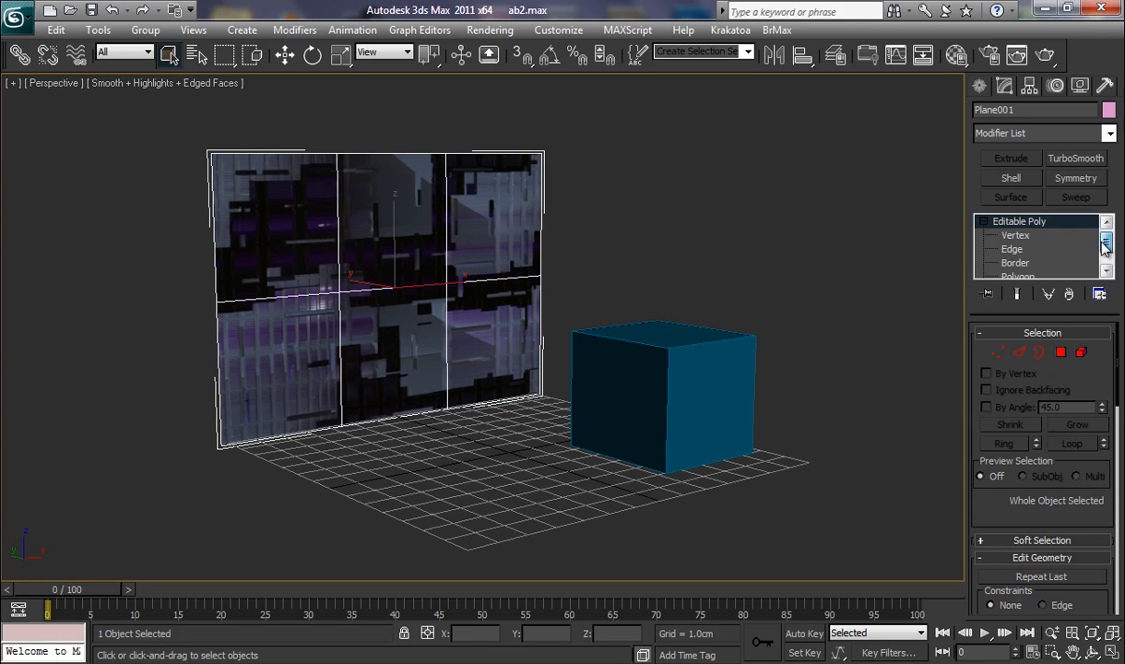
left_click_drag(1104, 238, 1102, 260)
left_click(1015, 249)
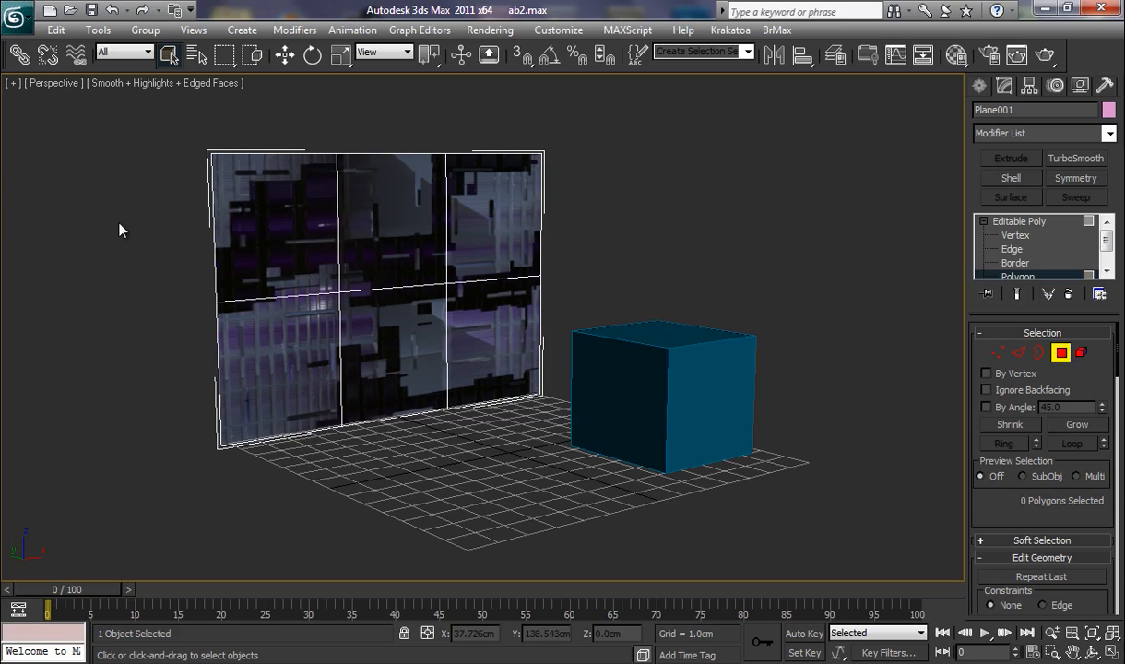
left_click(379, 229)
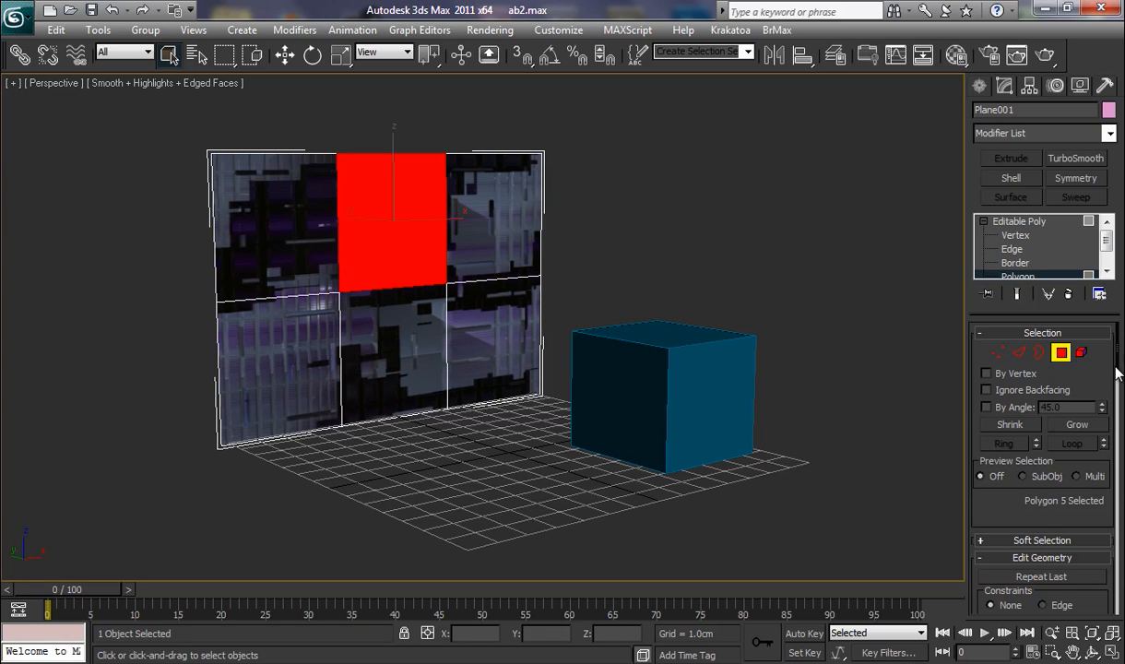
left_click_drag(1118, 364, 1116, 604)
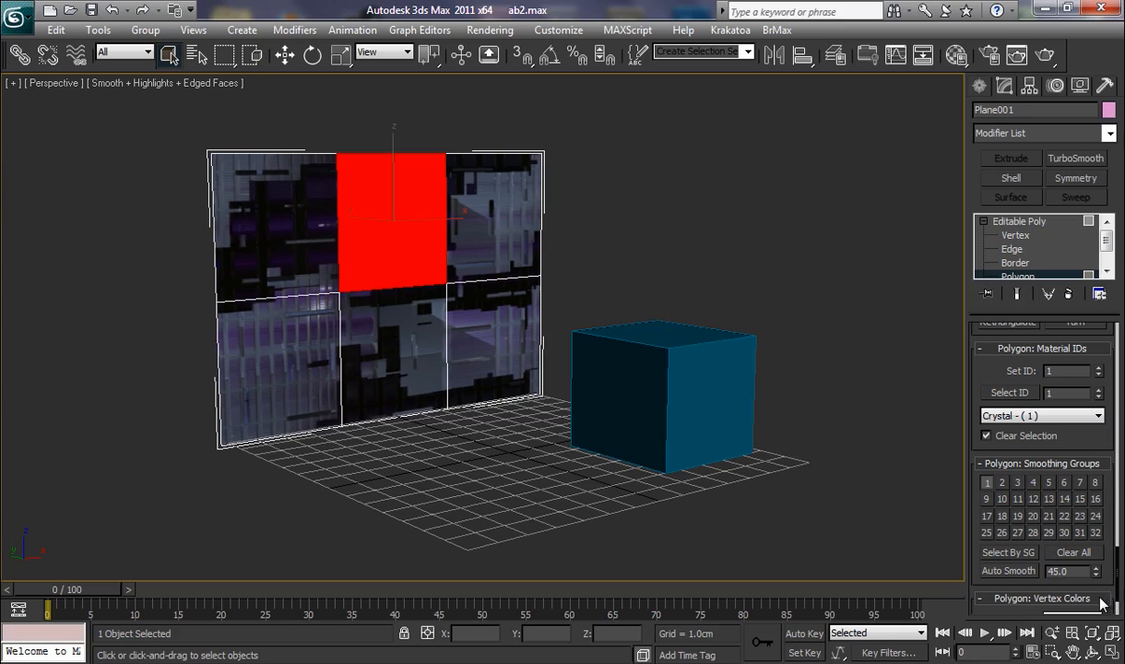
double_click(1077, 371)
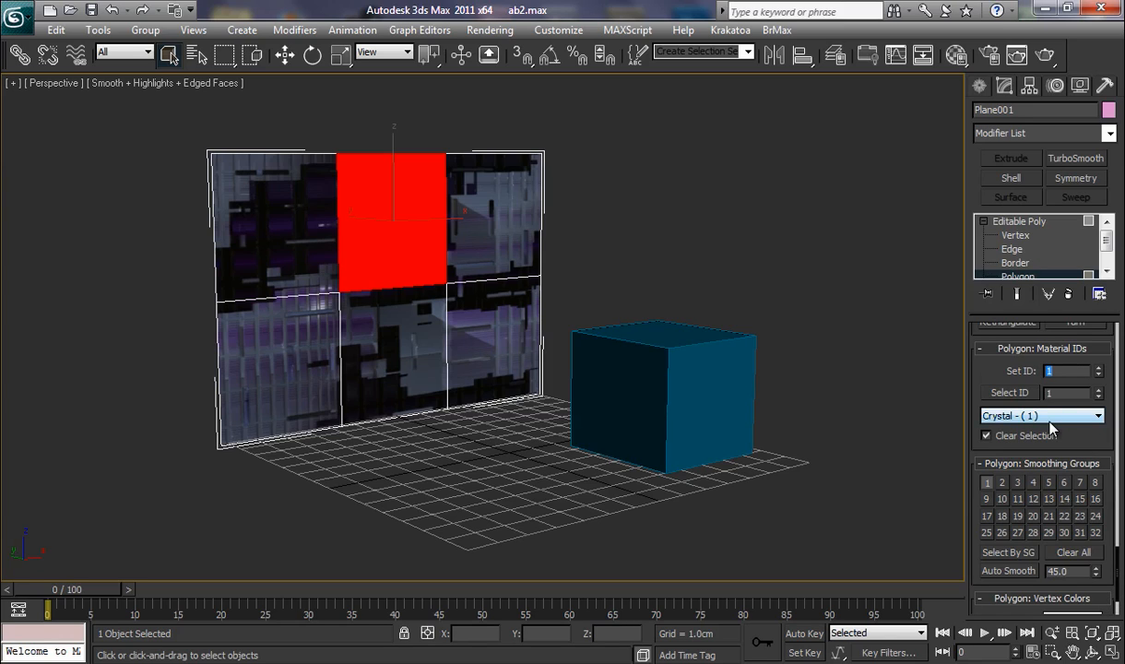
type("2")
key("Return")
Step: Select the plane's upper-right polygon and set its material ID to 3
left_click(503, 228)
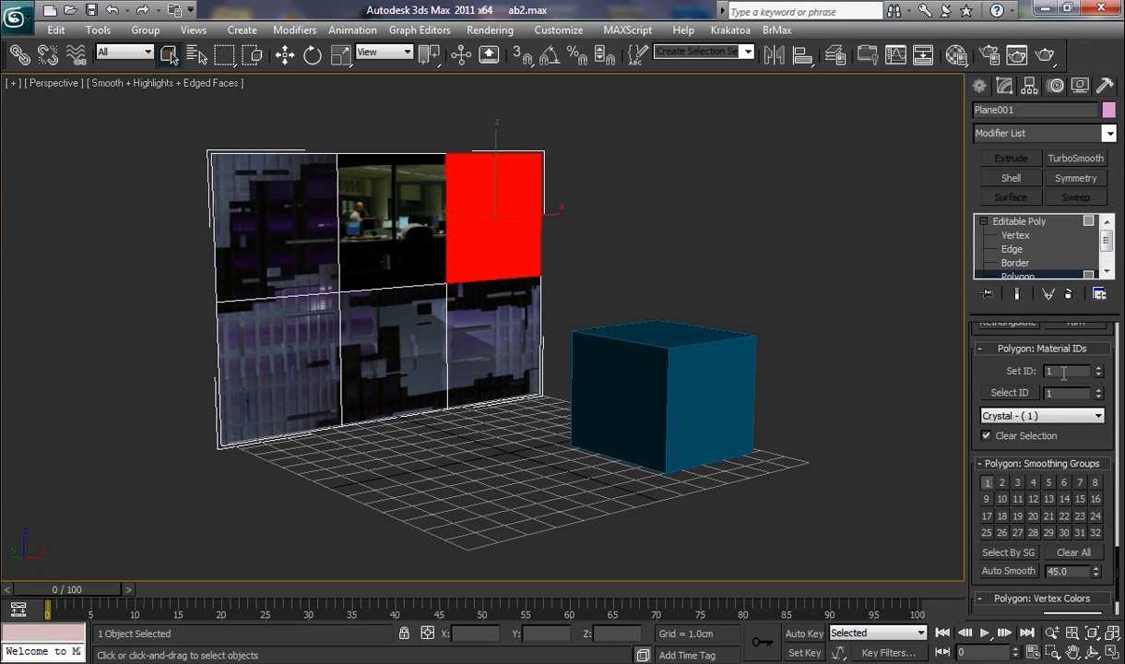
left_click_drag(1063, 373, 1040, 372)
type("3")
key("Return")
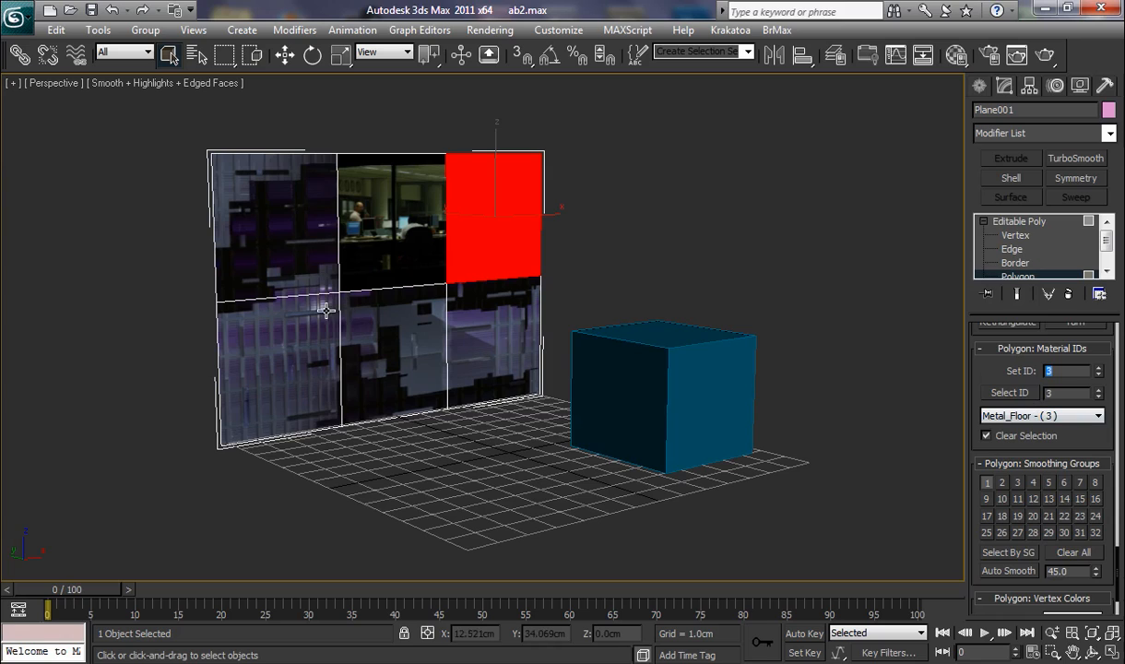
Step: Select the plane's lower-left polygon and set its material ID to 4
left_click(298, 350)
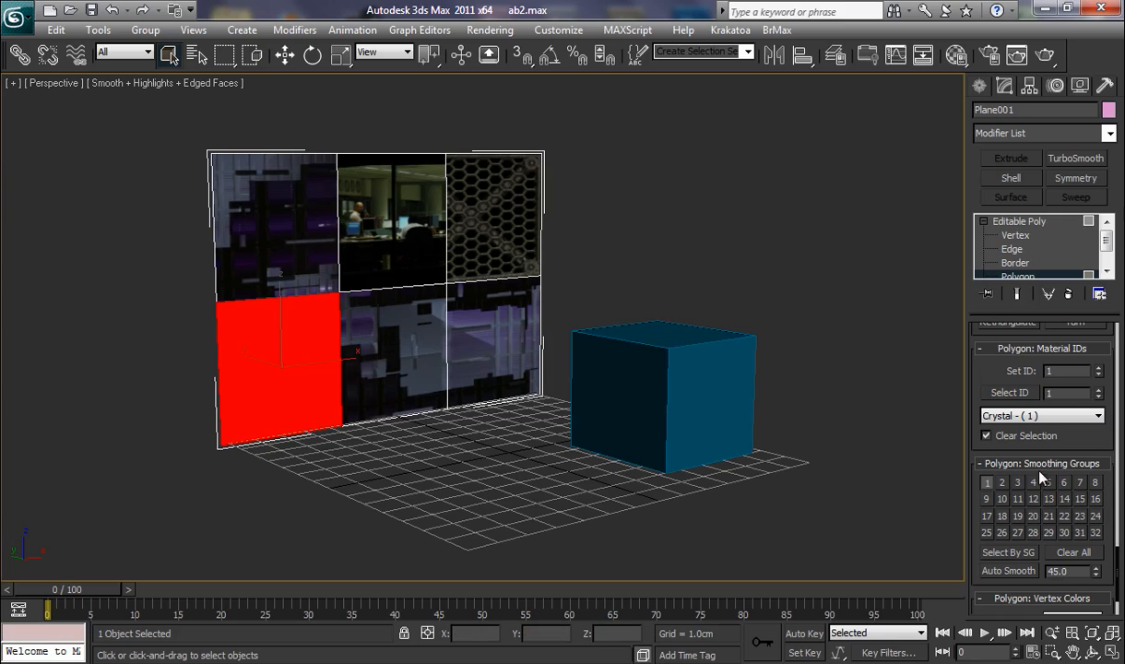
left_click(1061, 371)
type("4")
key("Return")
Step: Select the plane's lower-middle polygon and set its material ID to 5
left_click(397, 348)
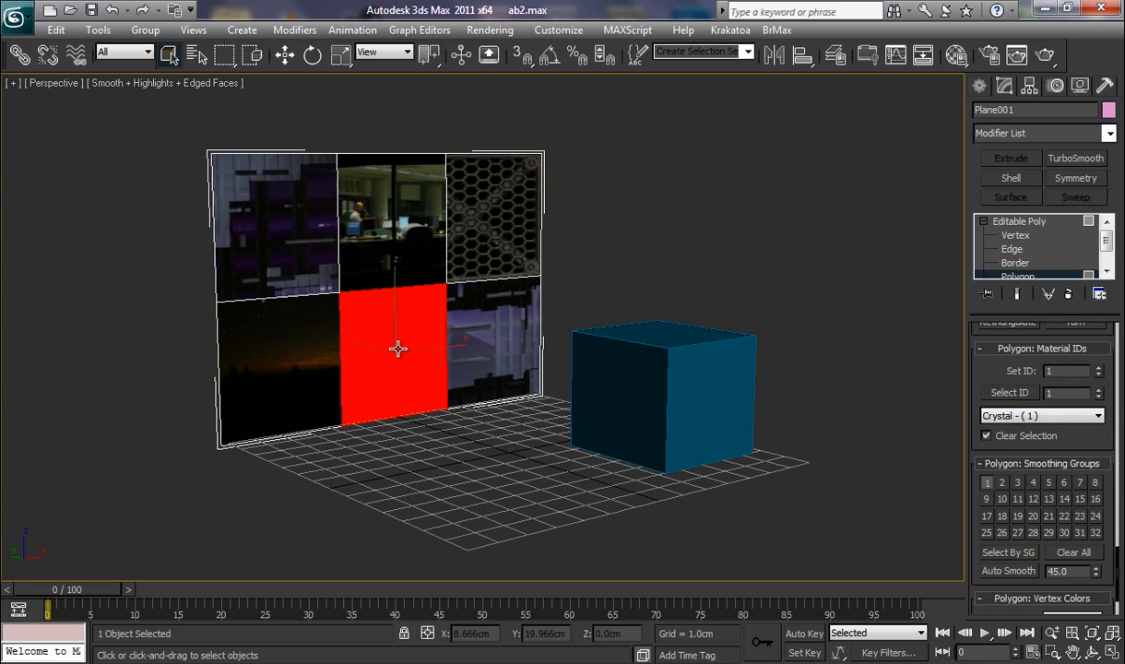
double_click(1064, 371)
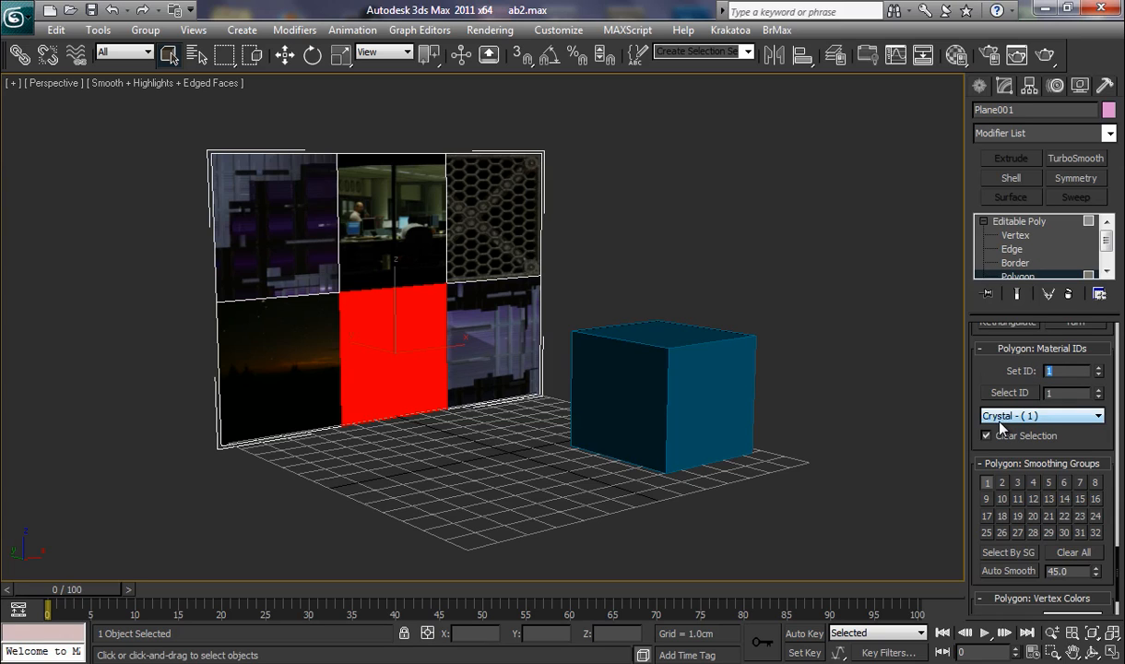
type("5")
key("Return")
Step: Set the material ID of the plane's lower-right polygon to 6, then clear the polygon selection
left_click(505, 343)
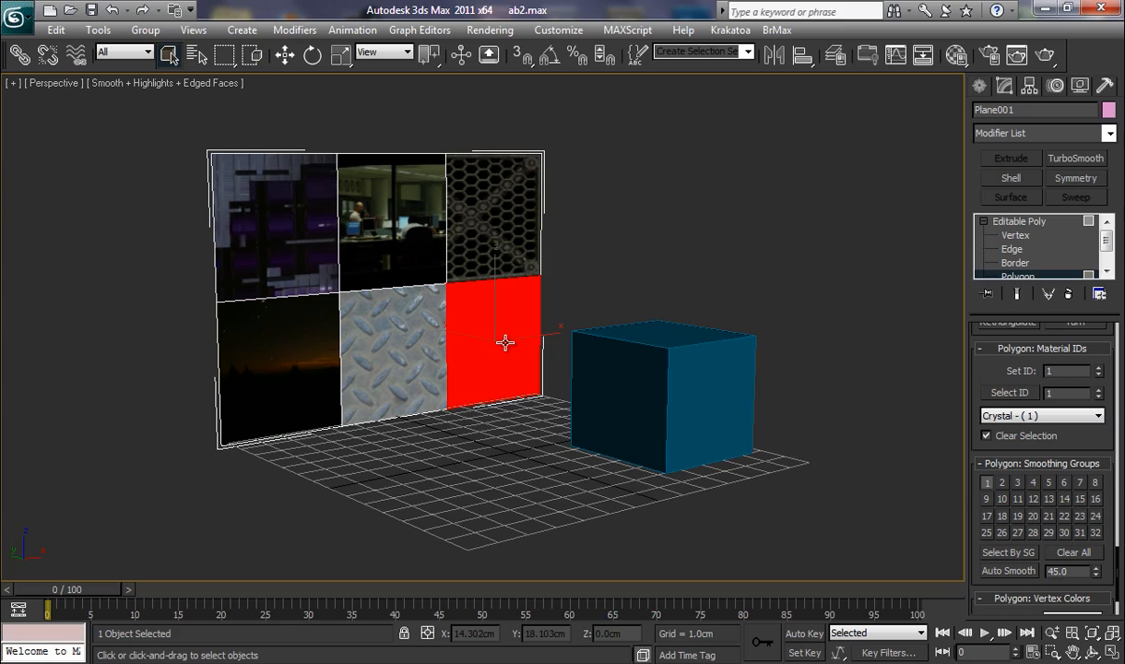
double_click(1049, 370)
type("6")
key("Return")
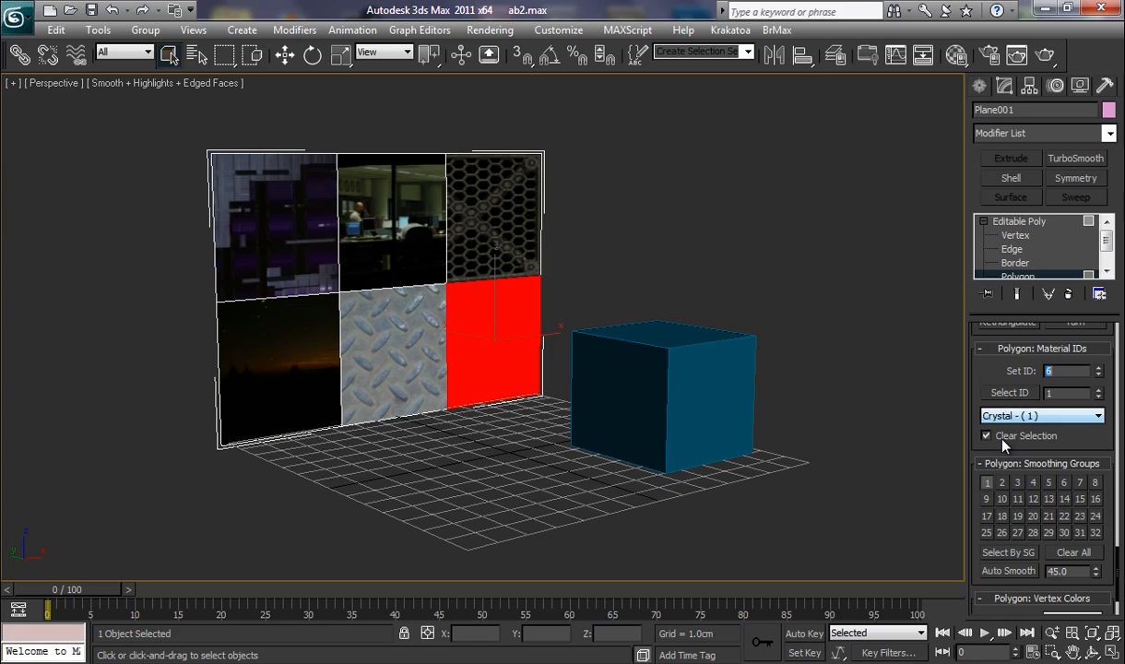
left_click(616, 277)
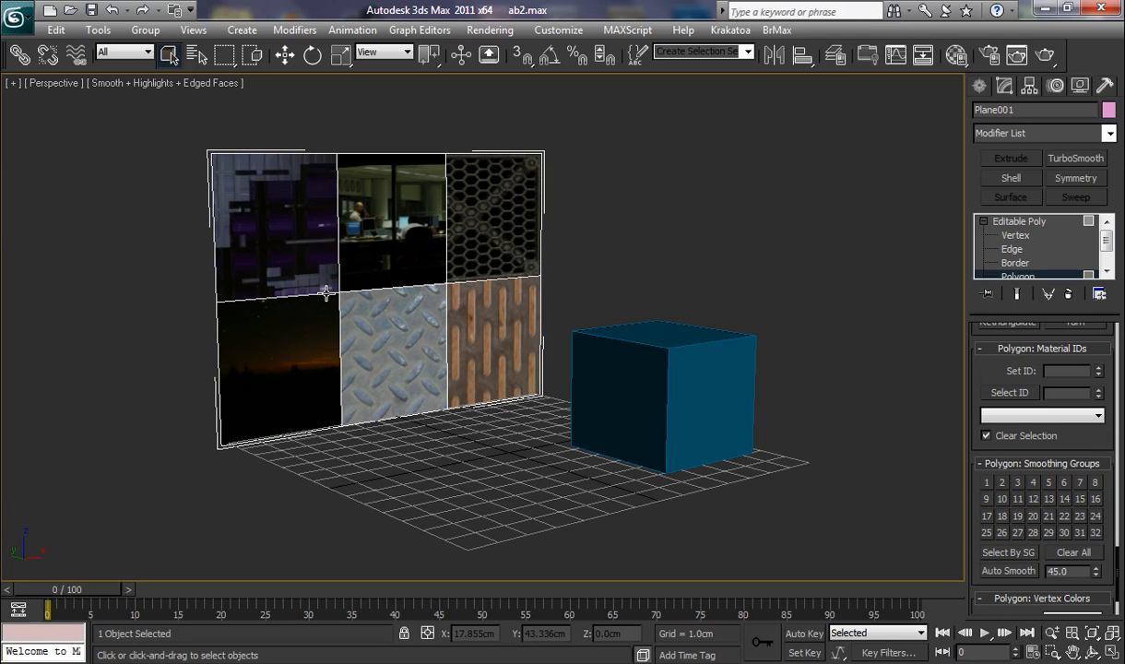
Step: Render the Perspective view at the HDTV (video) output size of 1920 x 1080, then close the render and its setup
left_click(990, 55)
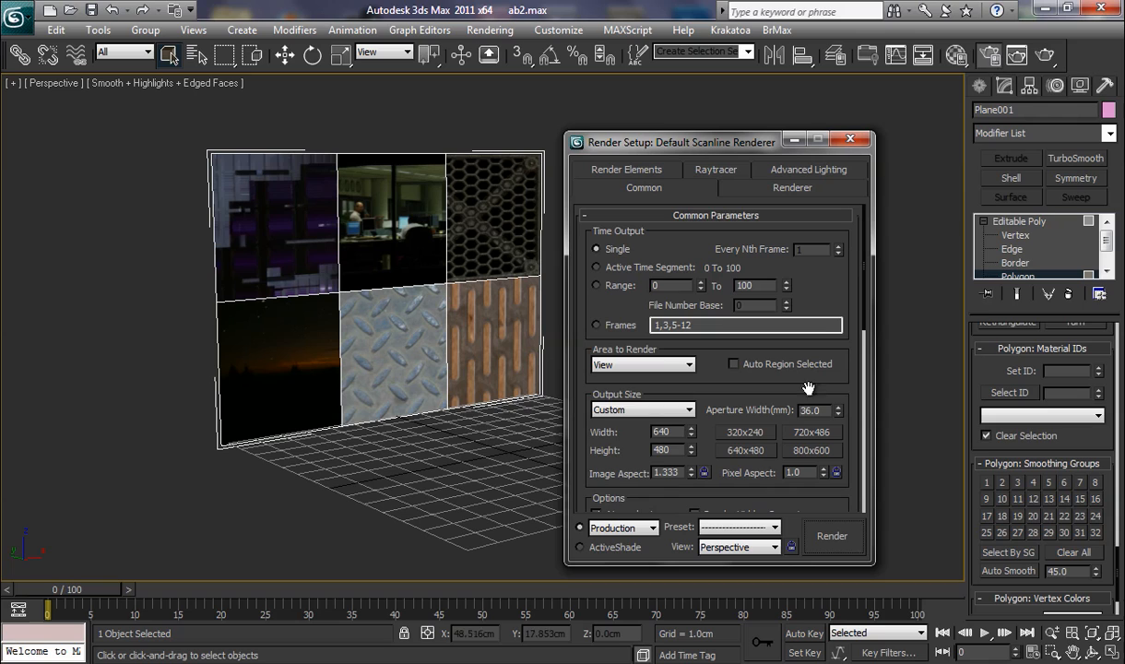
left_click(688, 410)
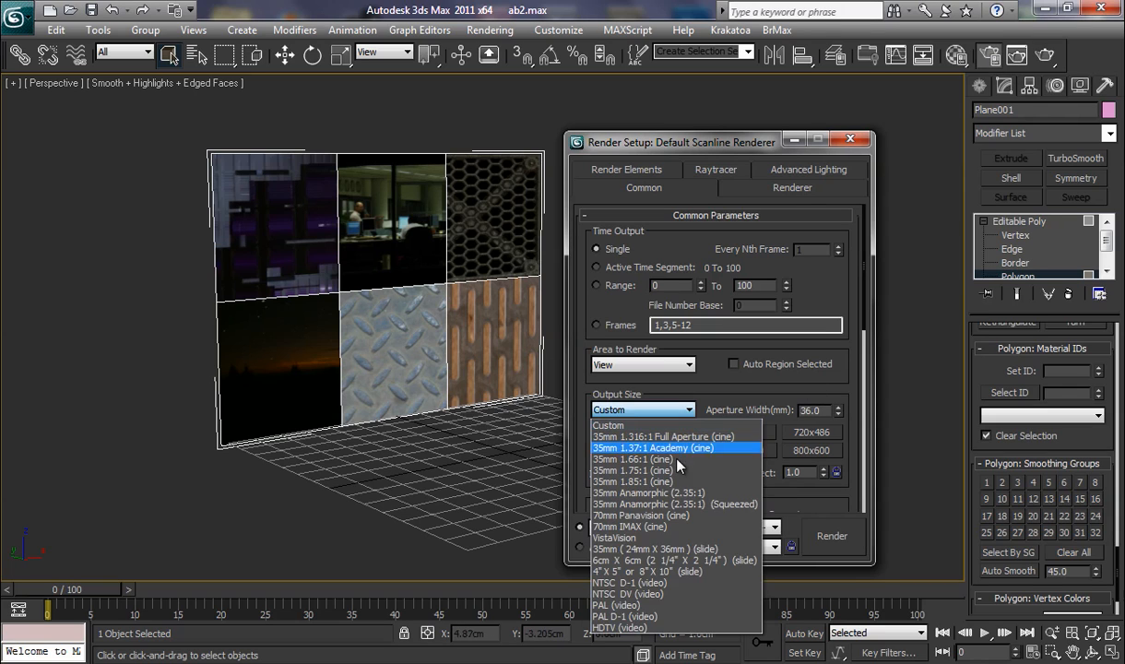
left_click(629, 627)
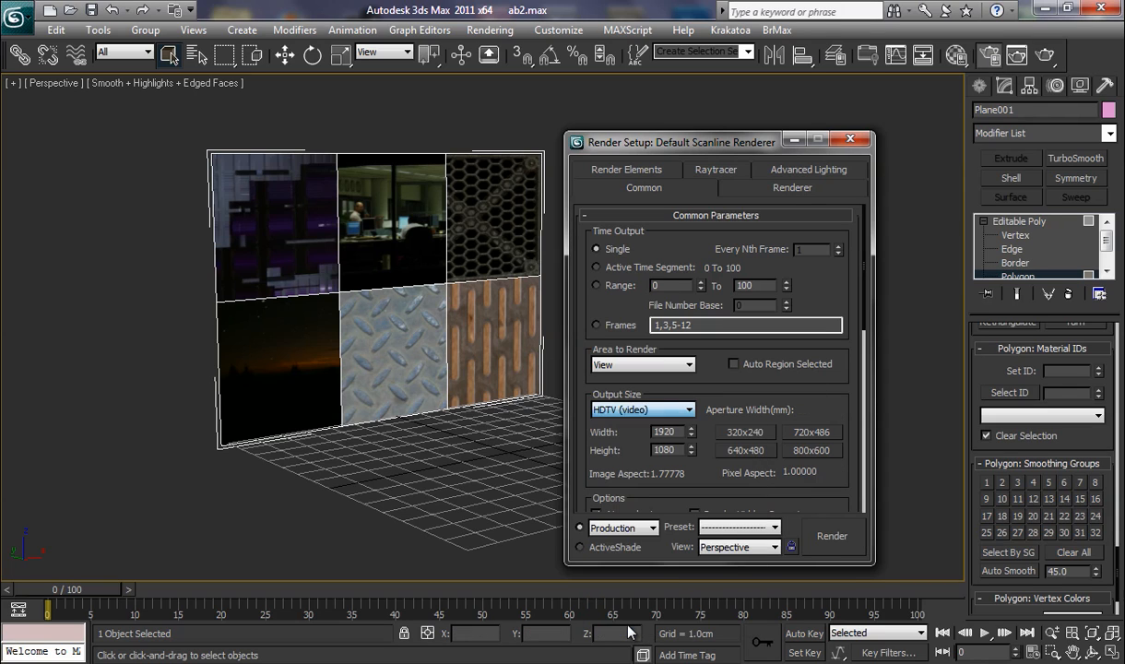
left_click(831, 538)
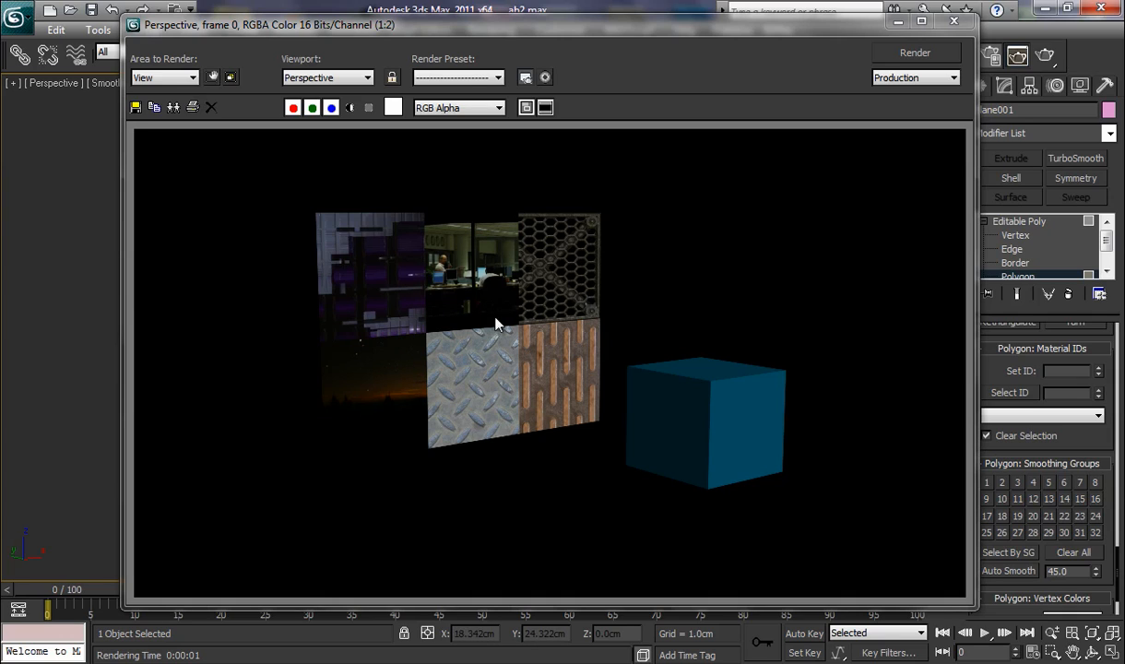
left_click(955, 21)
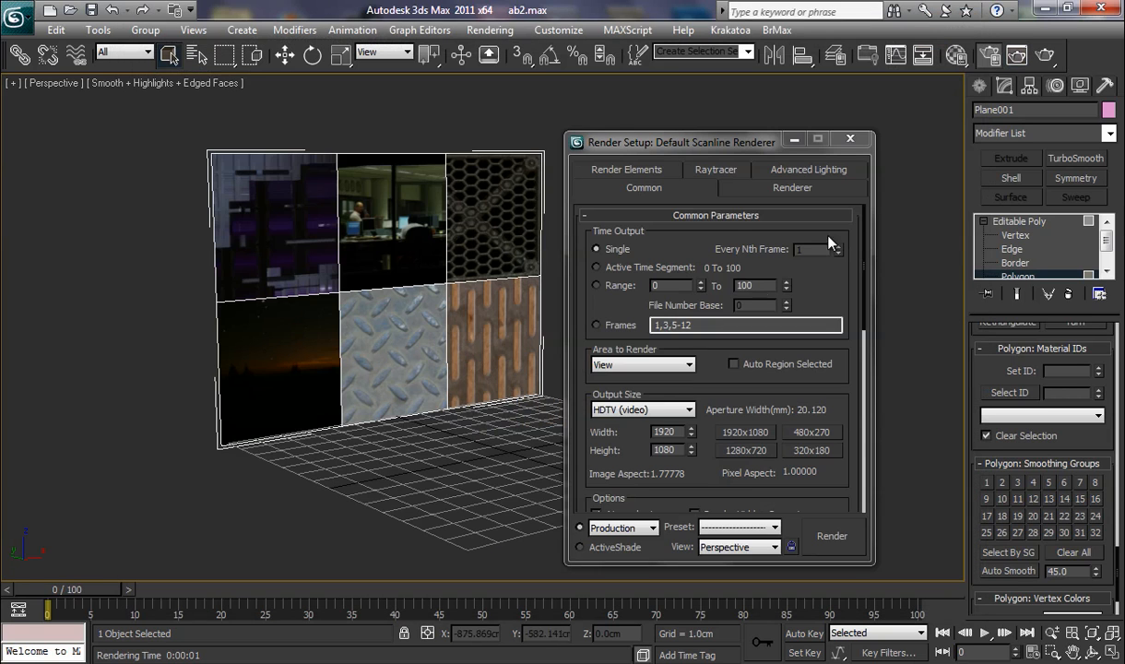
left_click(850, 139)
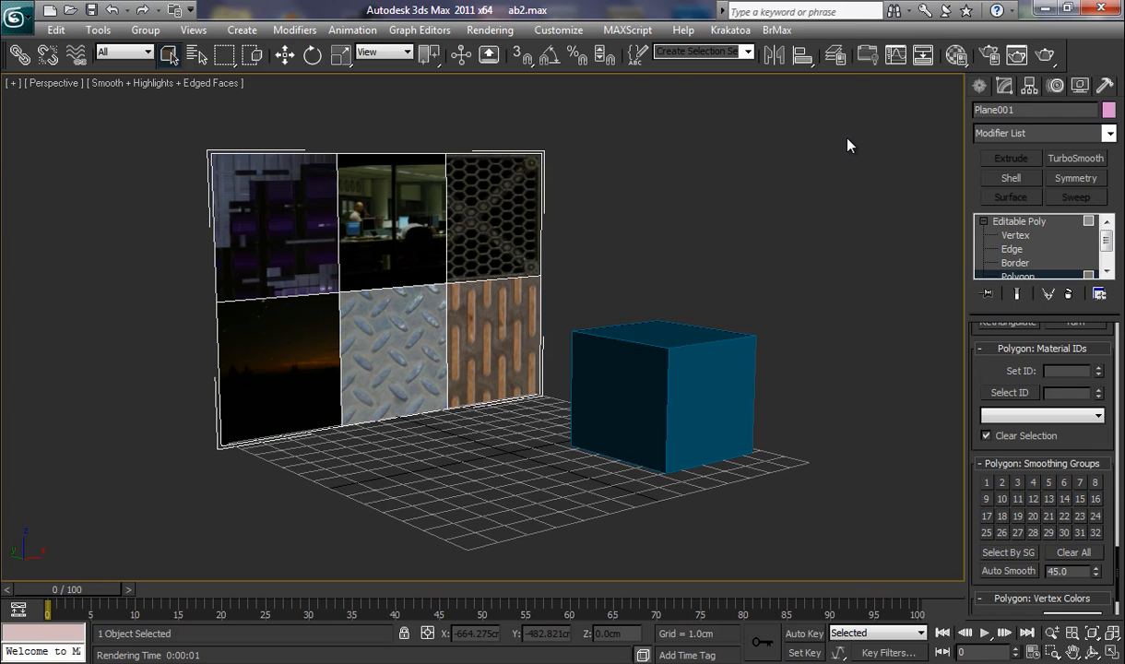
Step: Leave the plane's polygon editing and assign the Multi/Sub-Object material from the Material Editor to the blue box
key("m")
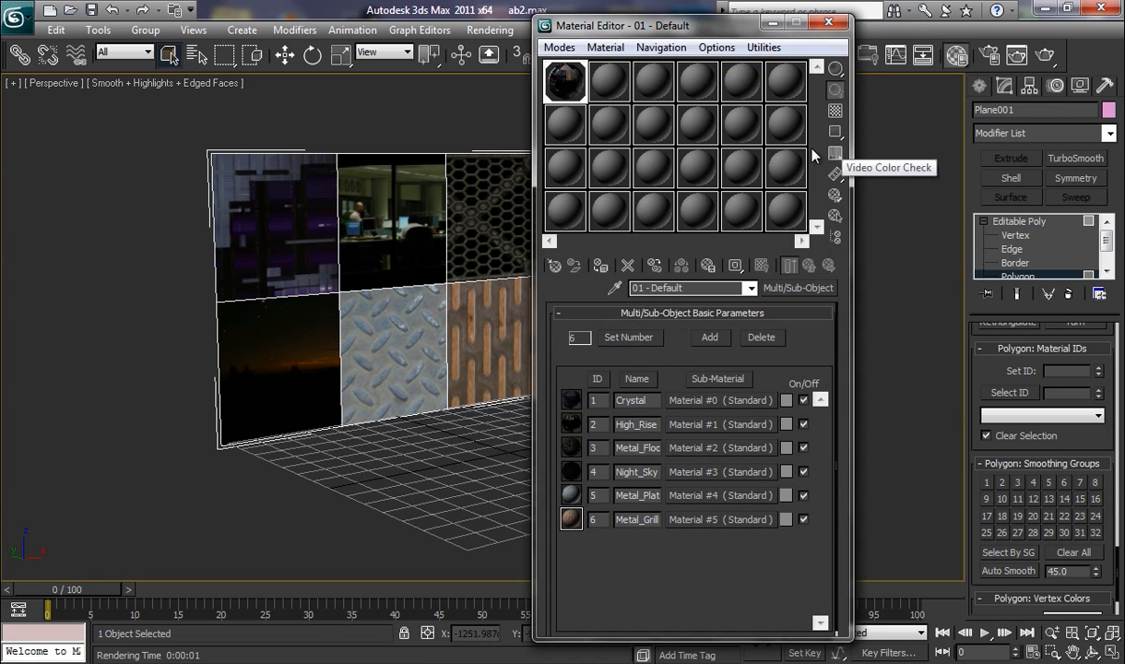
left_click_drag(664, 23, 198, 12)
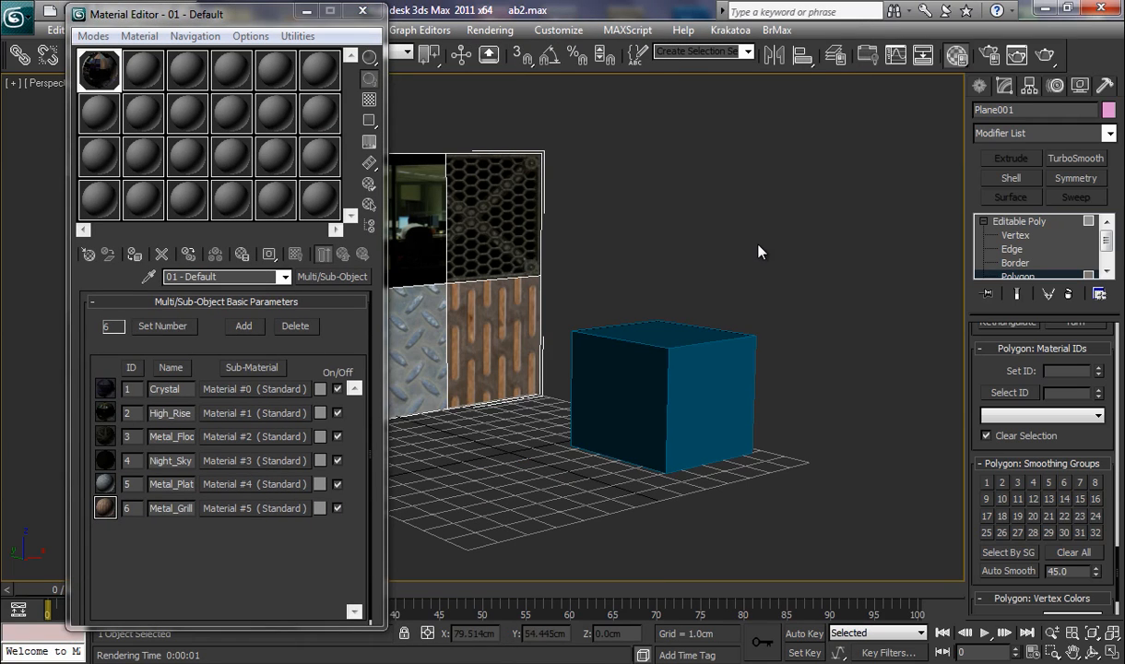
left_click(1028, 228)
left_click(984, 222)
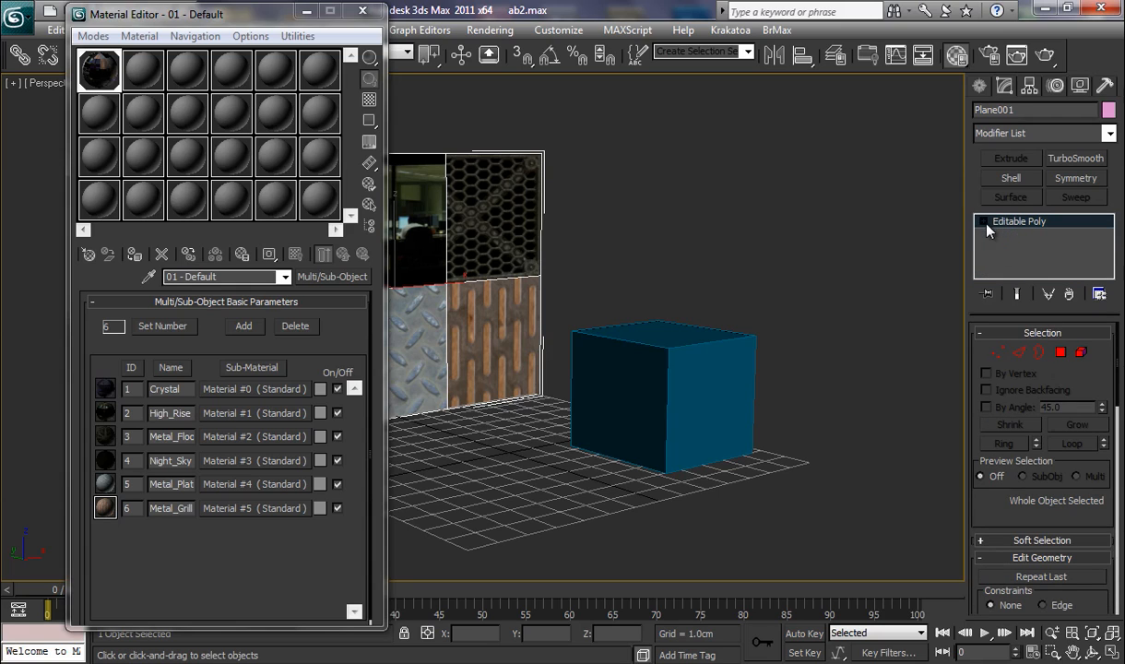
left_click(671, 354)
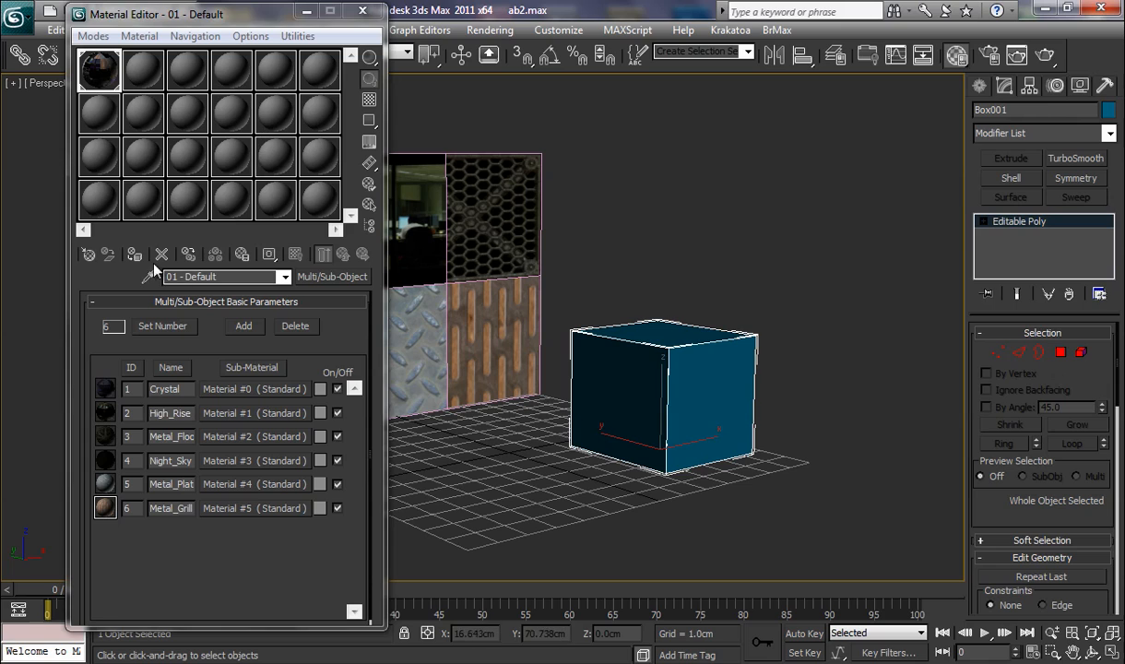
left_click_drag(92, 88, 693, 392)
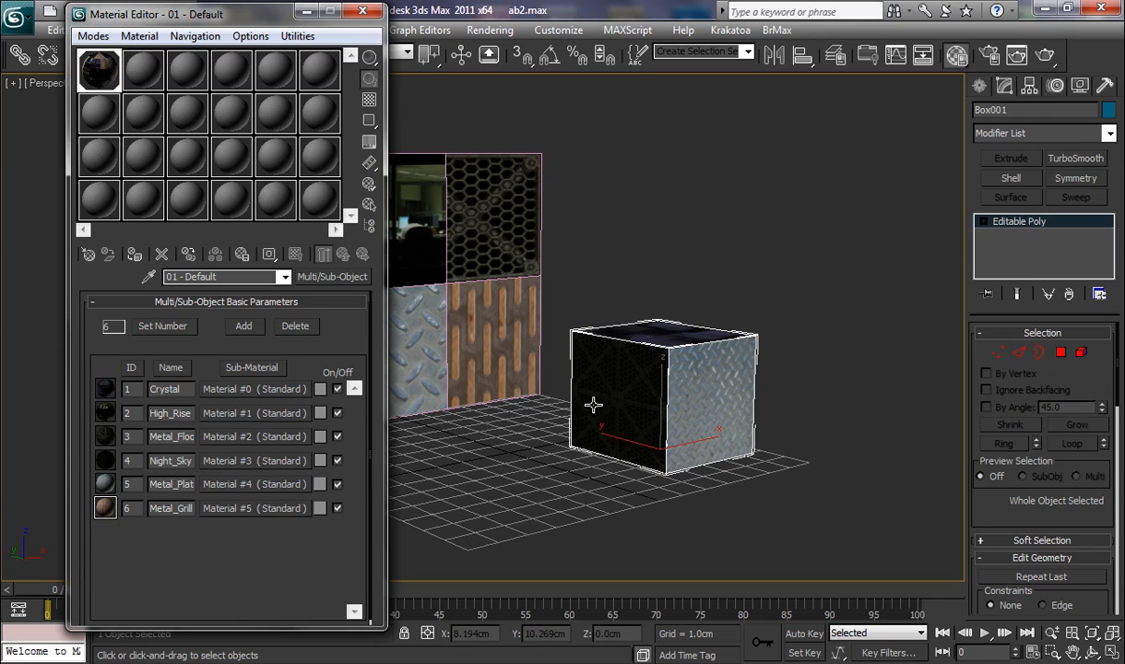
Step: Examine the sides, top and underside of the box to check which sub-material each face received
middle_click_drag(660, 409, 775, 402, "alt")
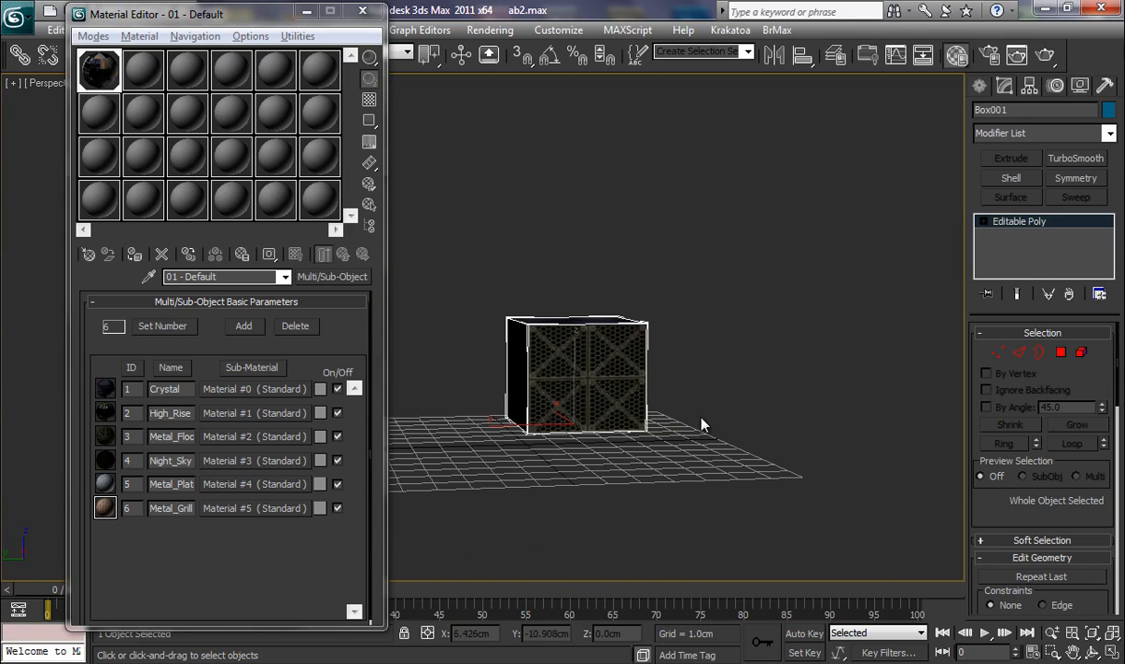
middle_click_drag(575, 396, 402, 422, "alt")
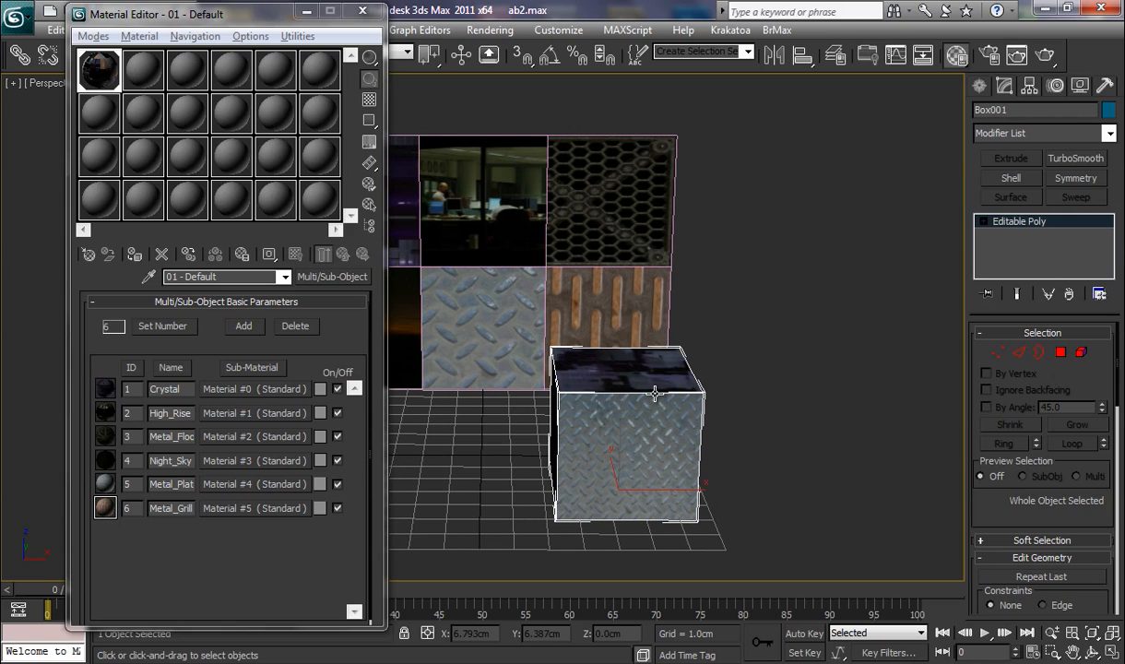
middle_click_drag(602, 465, 616, 411, "alt")
scroll(608, 404, "up", 3)
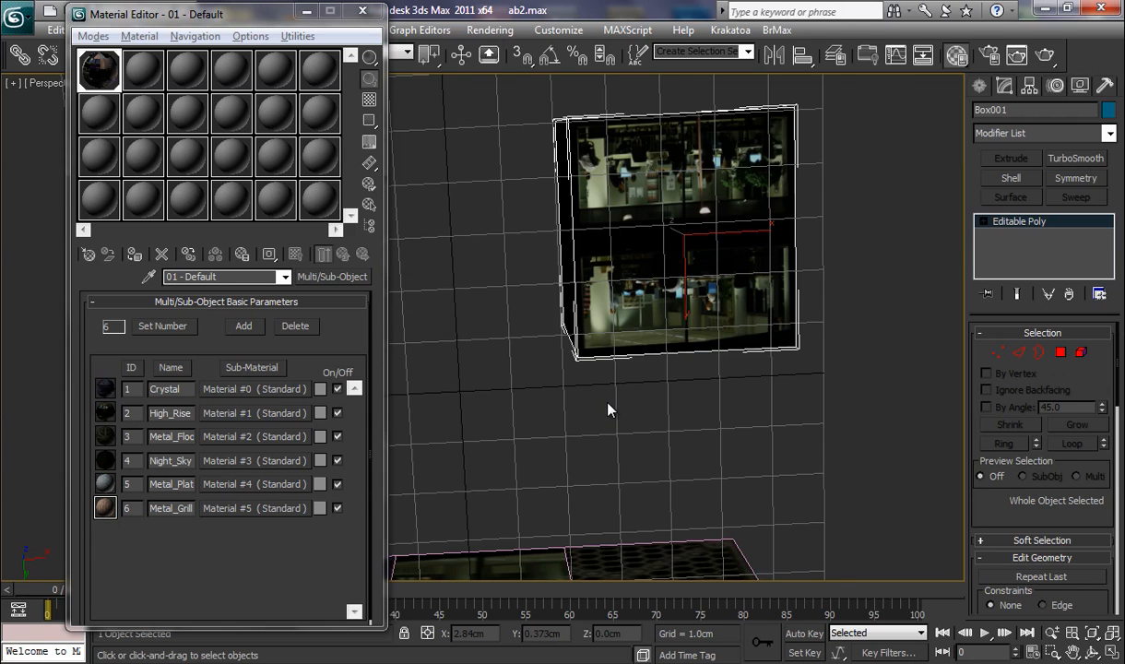
scroll(608, 409, "up", 3)
middle_click_drag(660, 456, 346, 470, "alt")
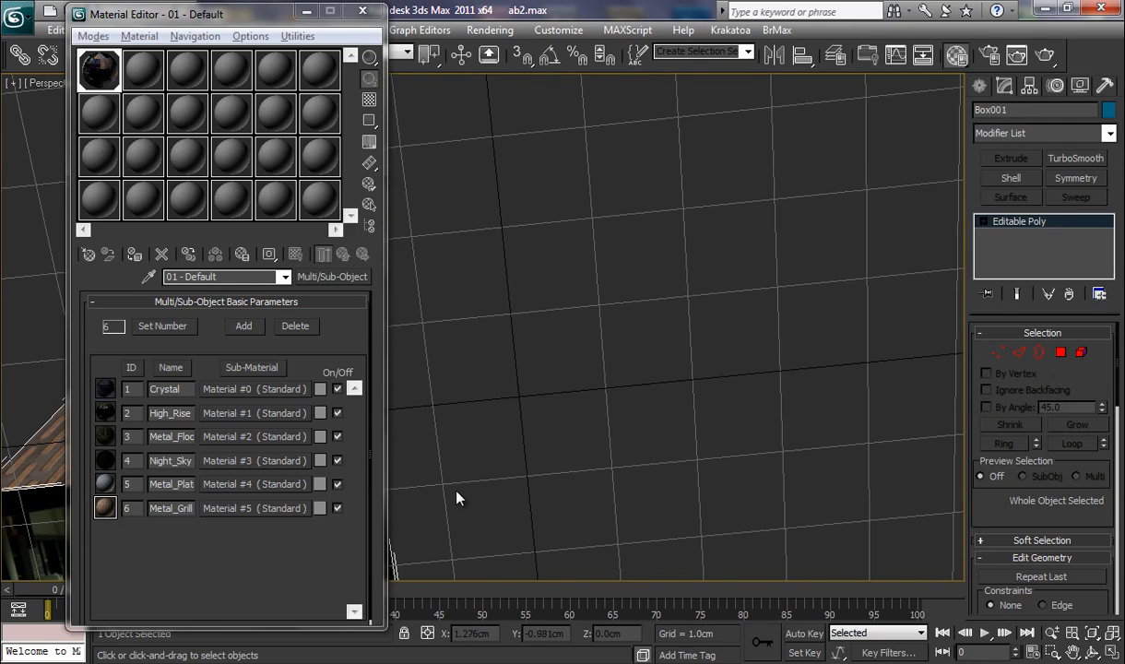
middle_click_drag(459, 494, 925, 217, "alt")
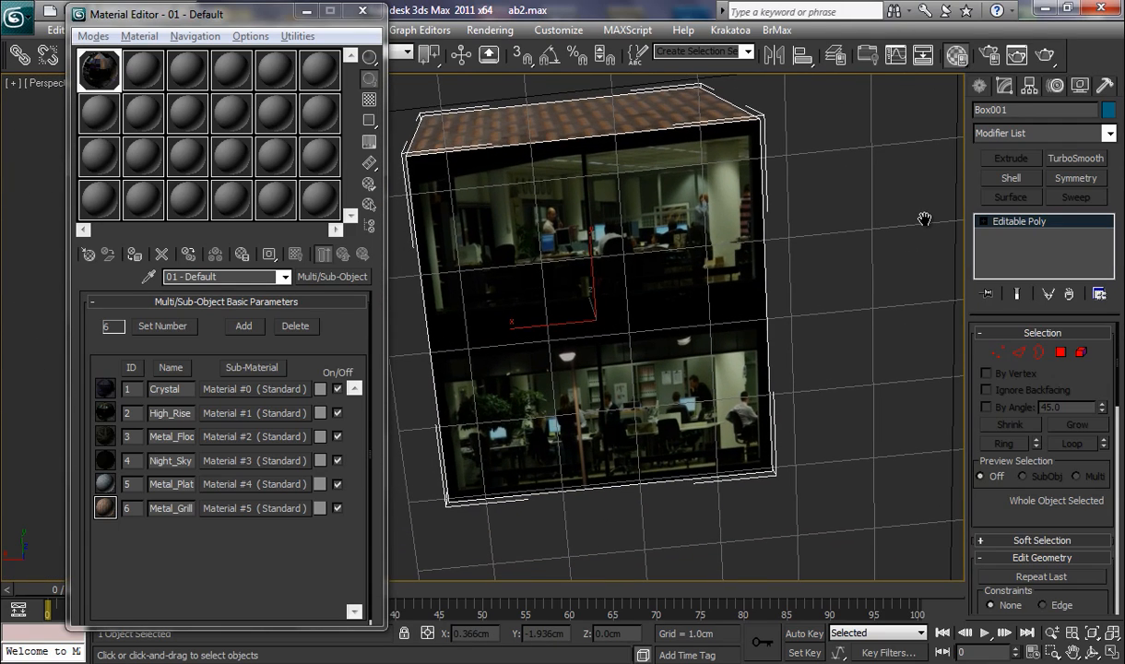